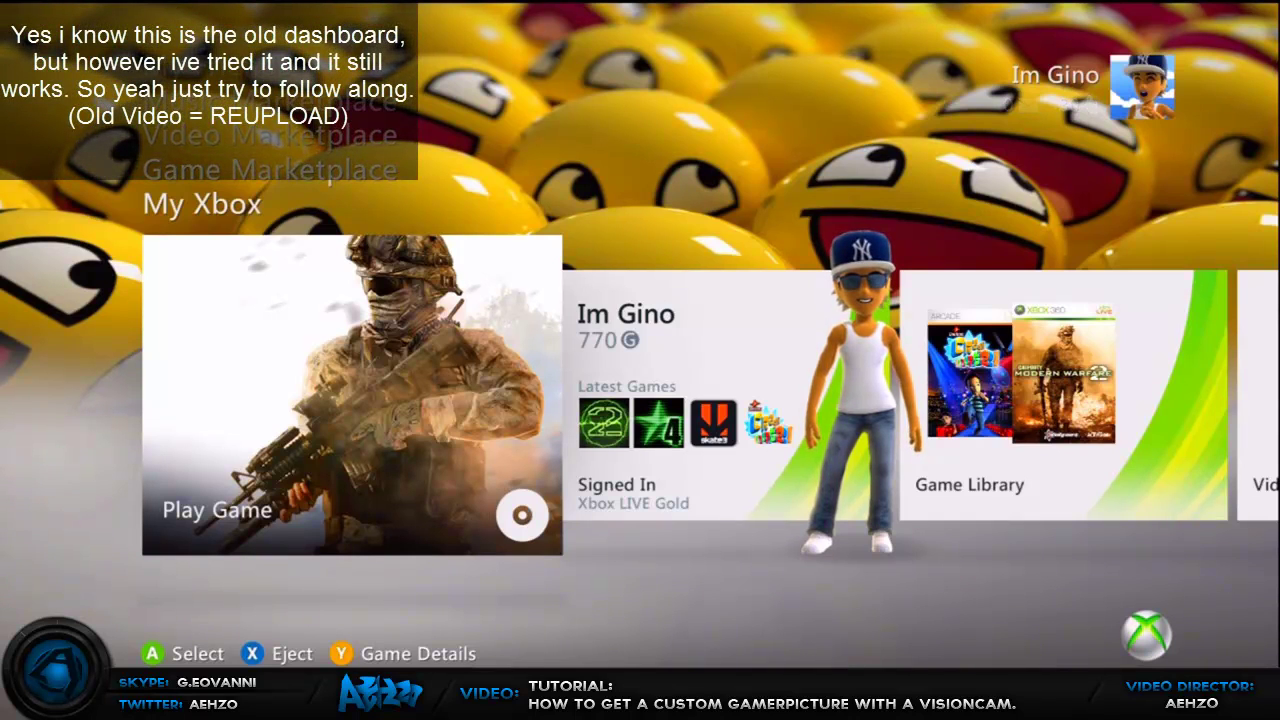
# Open the Gamer Profiles folder on the USB storage device in the memory settings.
pyautogui.press('Right')
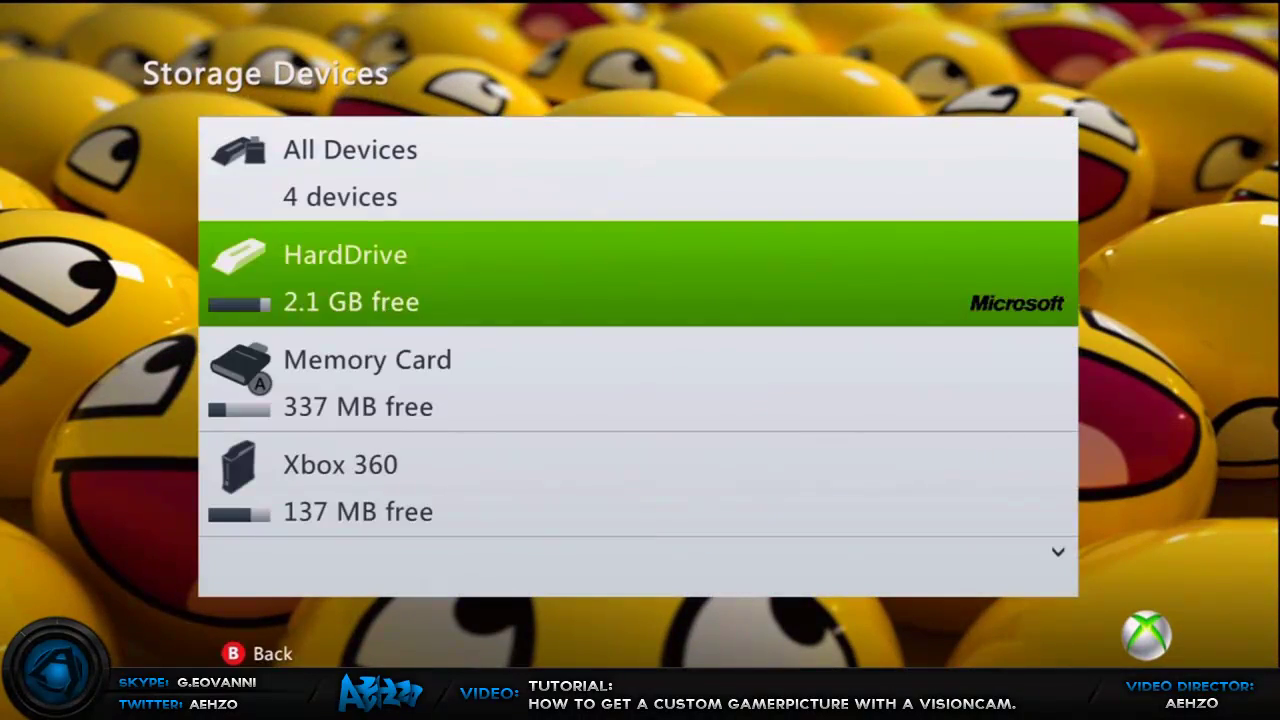
pyautogui.press('Down')
pyautogui.press('Down')
pyautogui.press('Down')
pyautogui.press('Return')
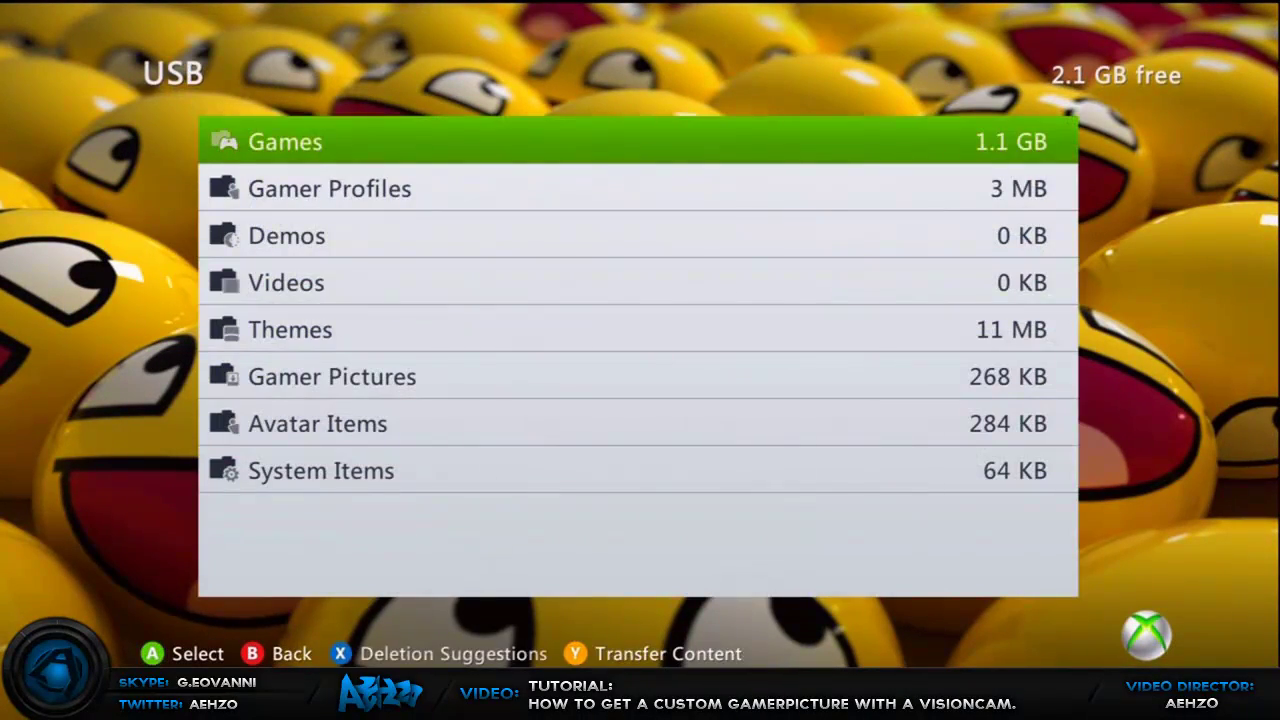
pyautogui.press('Down')
pyautogui.press('Return')
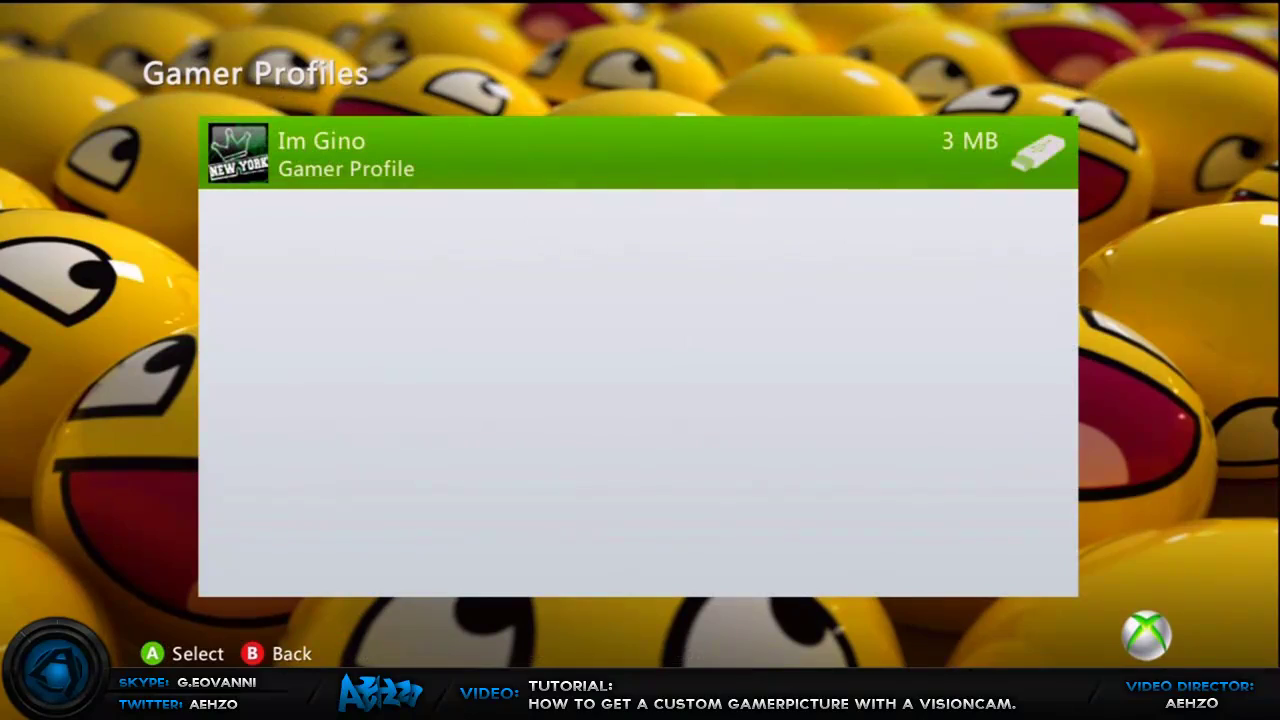
# Leave the storage and system settings and return to the My Xbox section of the dashboard.
pyautogui.press('Escape')
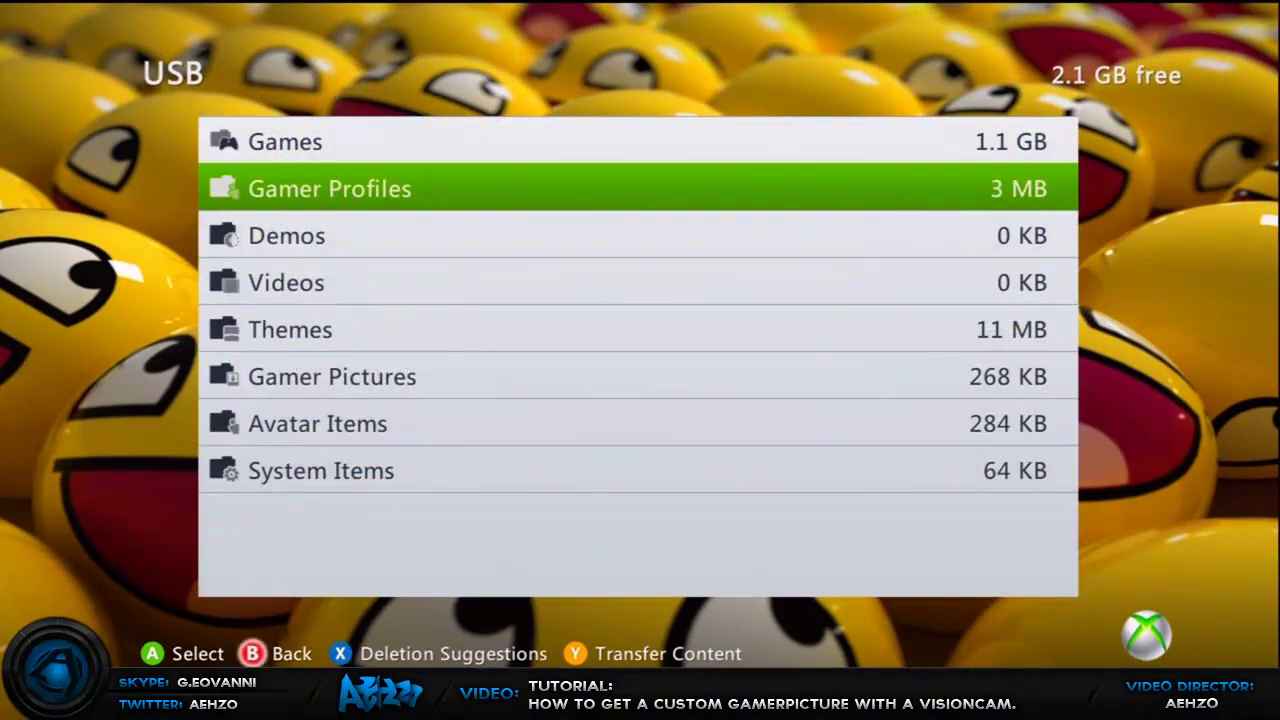
pyautogui.press('Escape')
pyautogui.press('Escape')
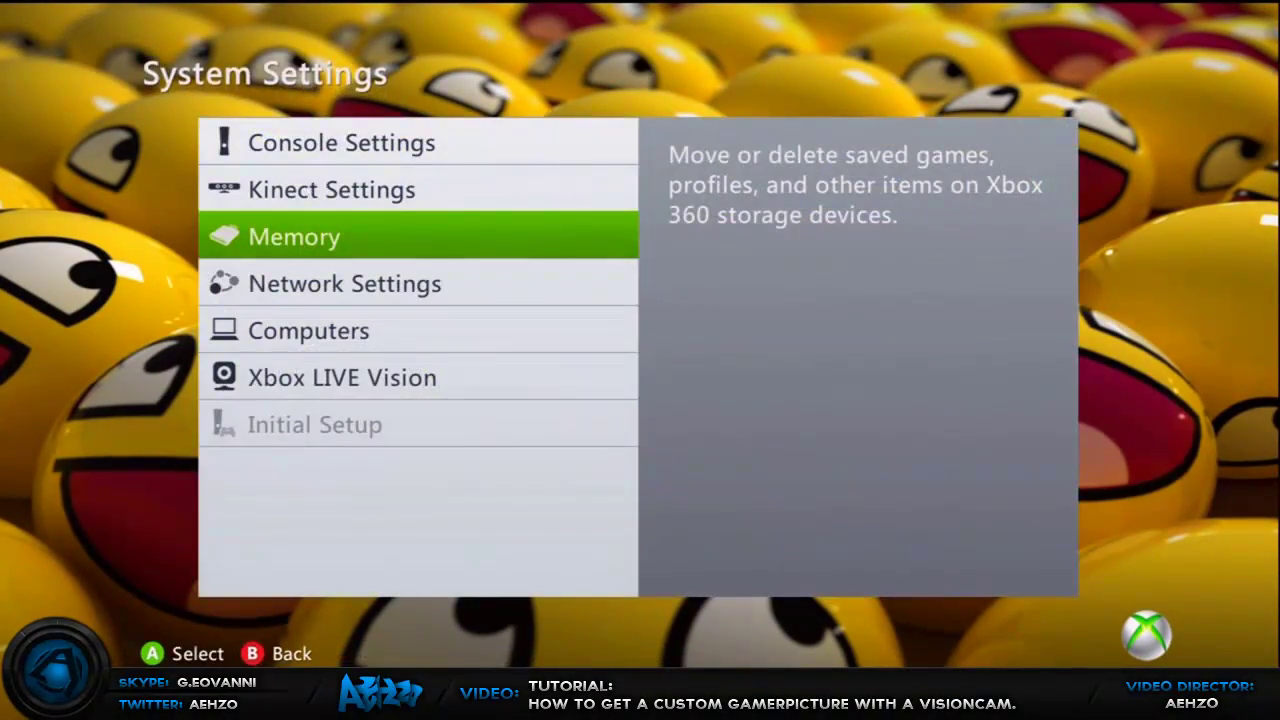
pyautogui.press('Escape')
pyautogui.press('Down')
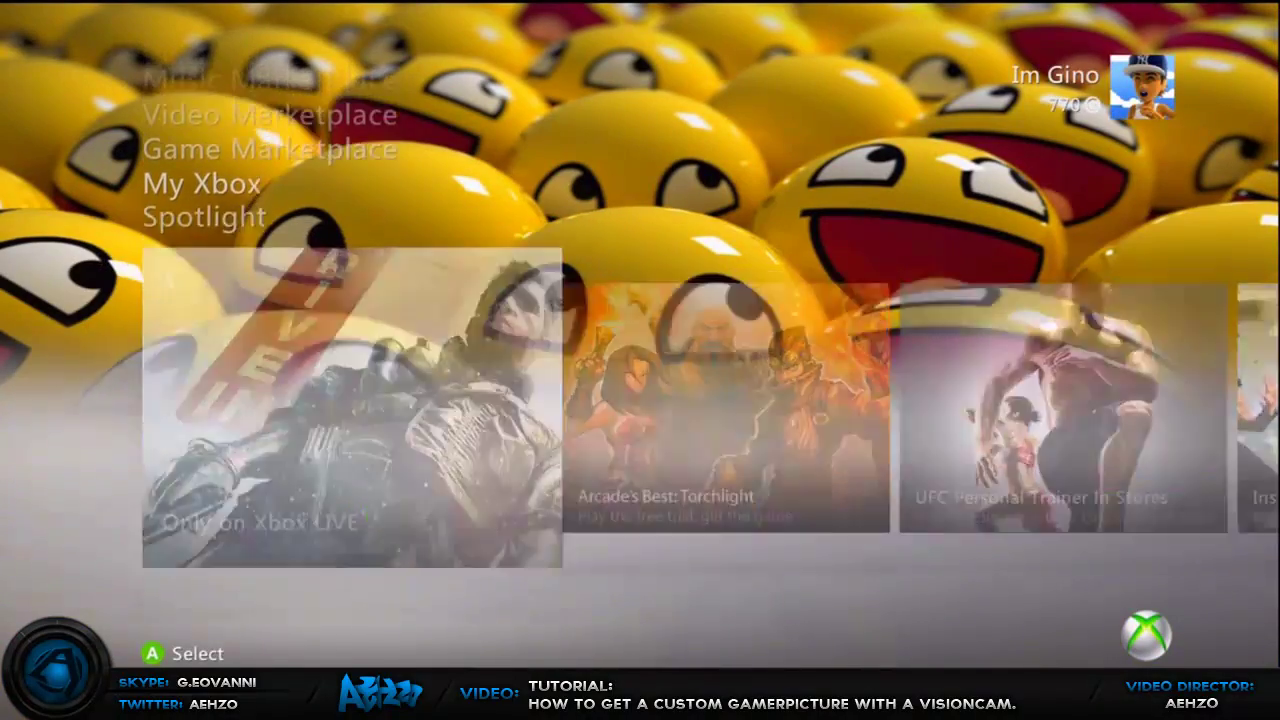
pyautogui.press('Up')
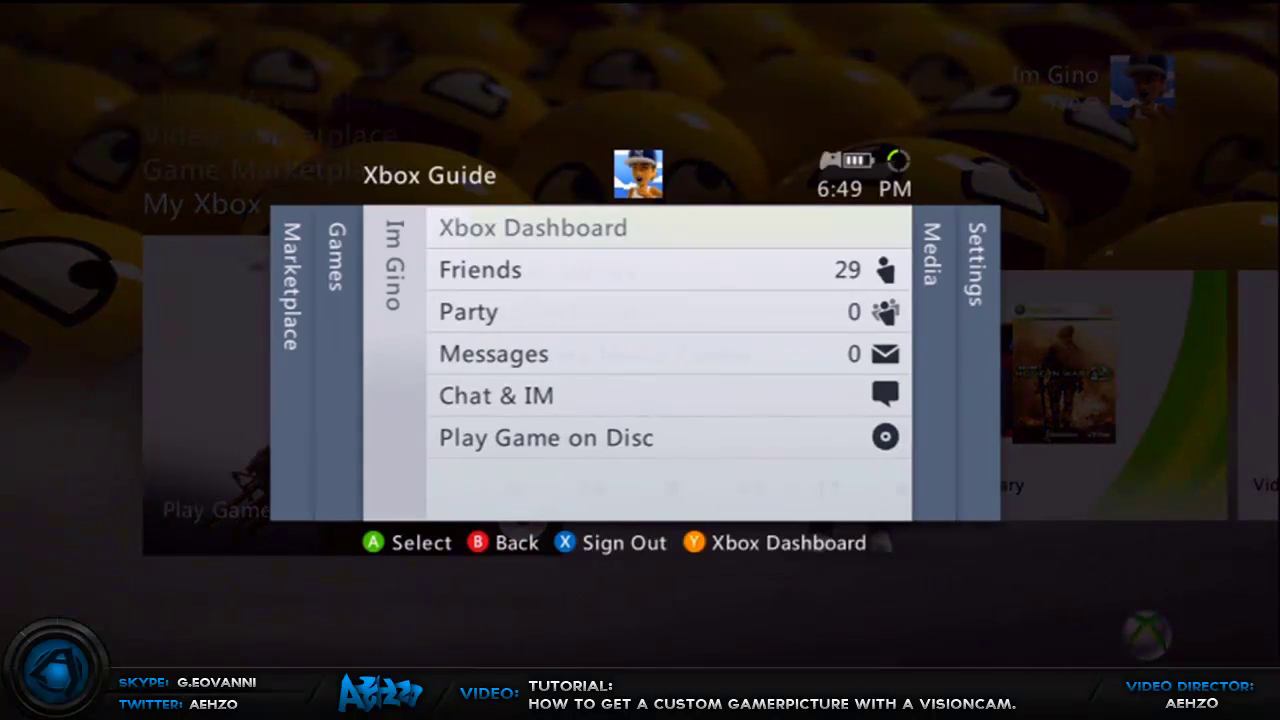
# Open the Edit Profile options of the signed-in profile from the Xbox Guide.
pyautogui.press('Right')
pyautogui.press('Right')
pyautogui.press('Return')
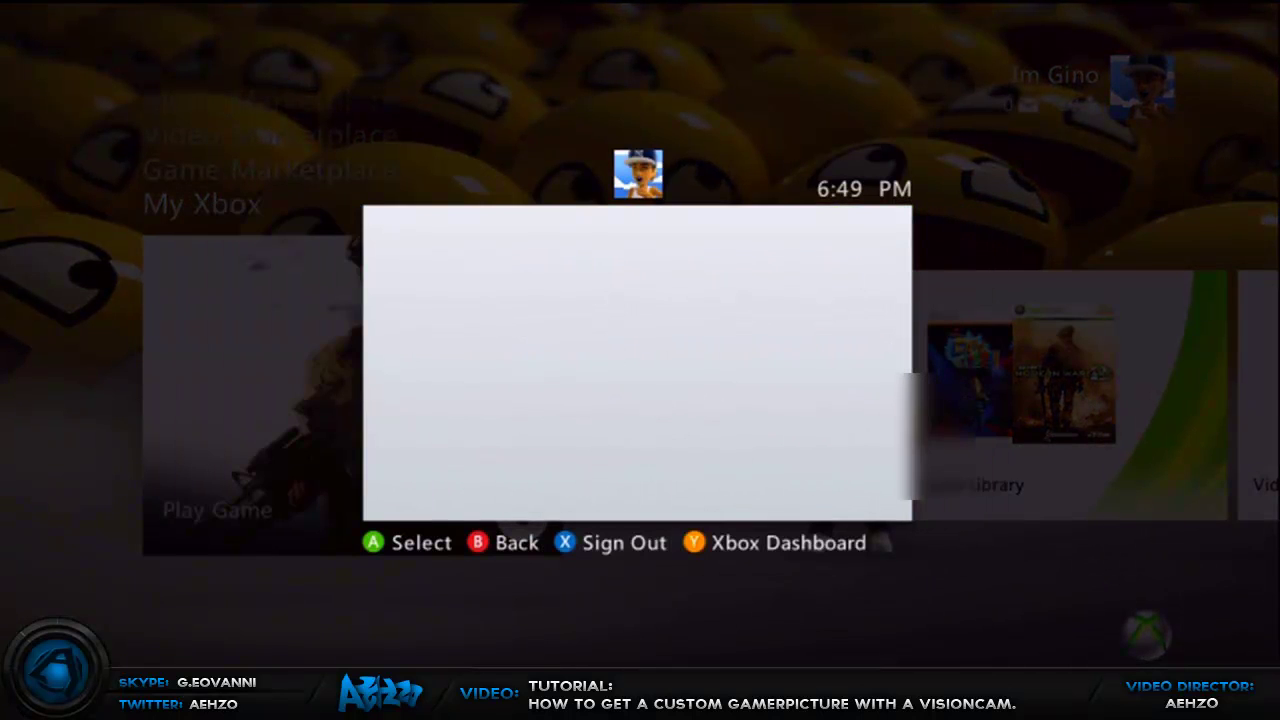
pyautogui.press('Down')
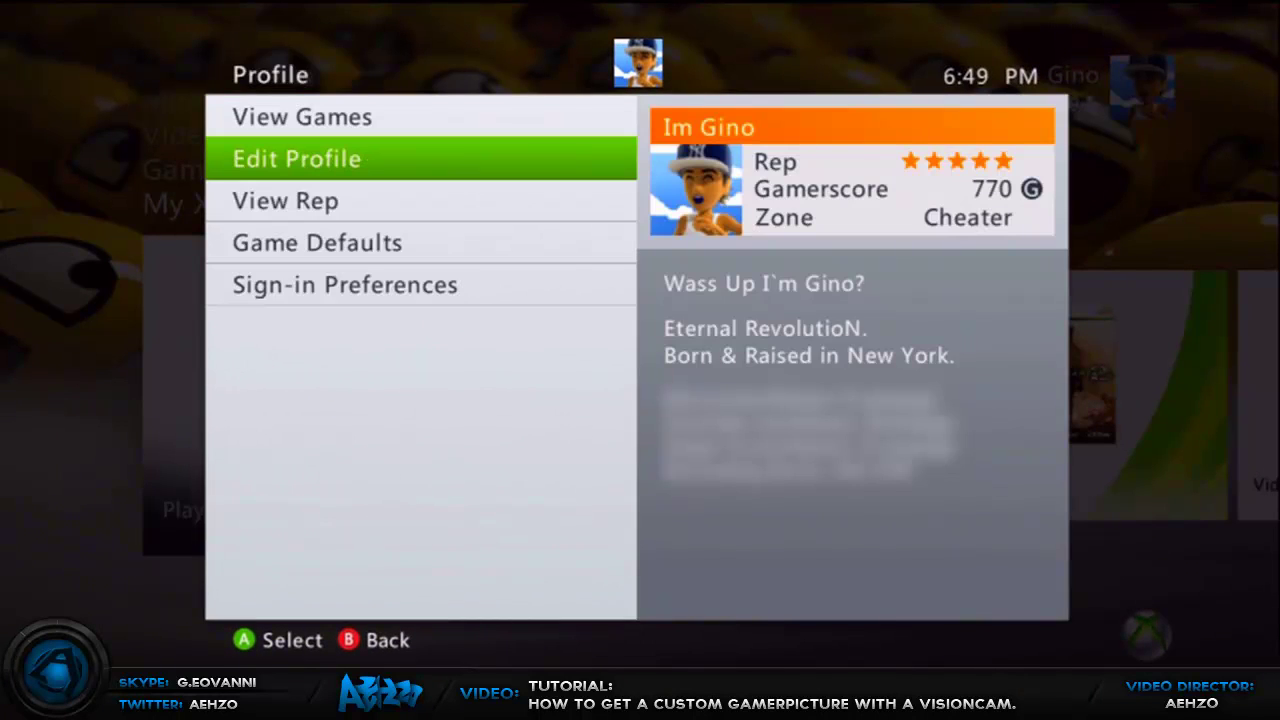
pyautogui.press('Return')
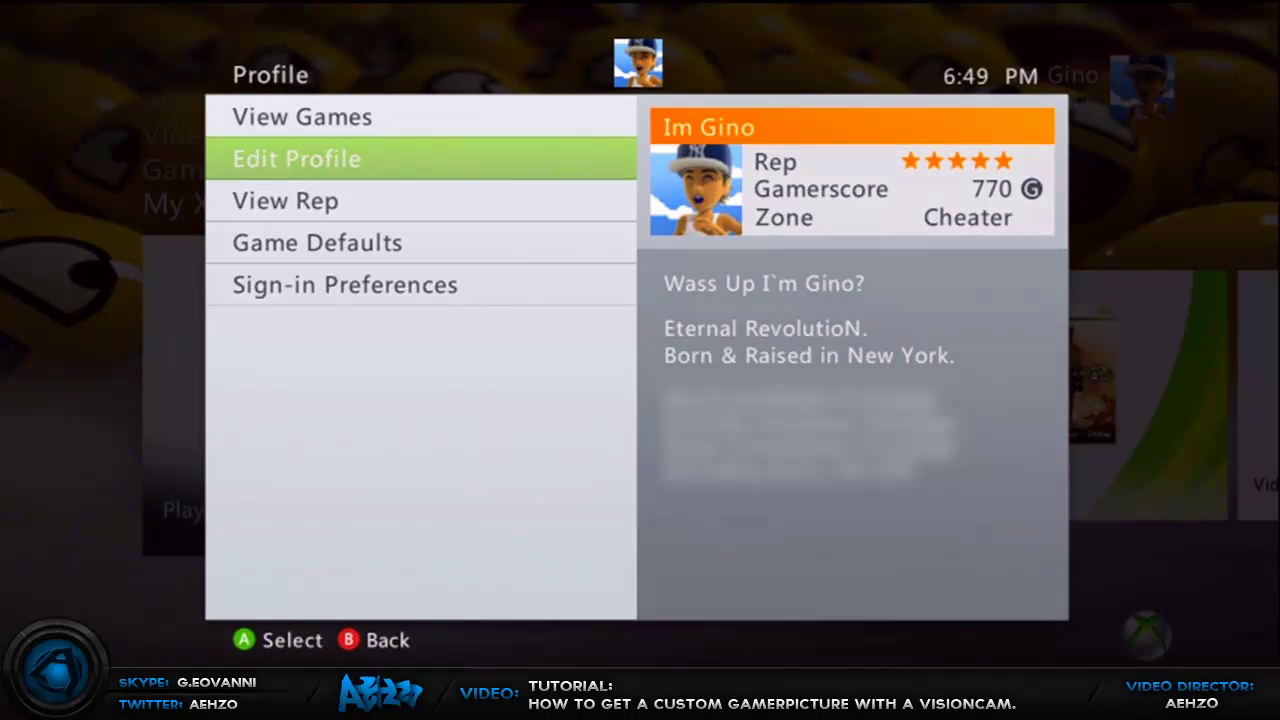
# Take a new gamer picture with the camera and accept it without adding an effect.
pyautogui.press('Down')
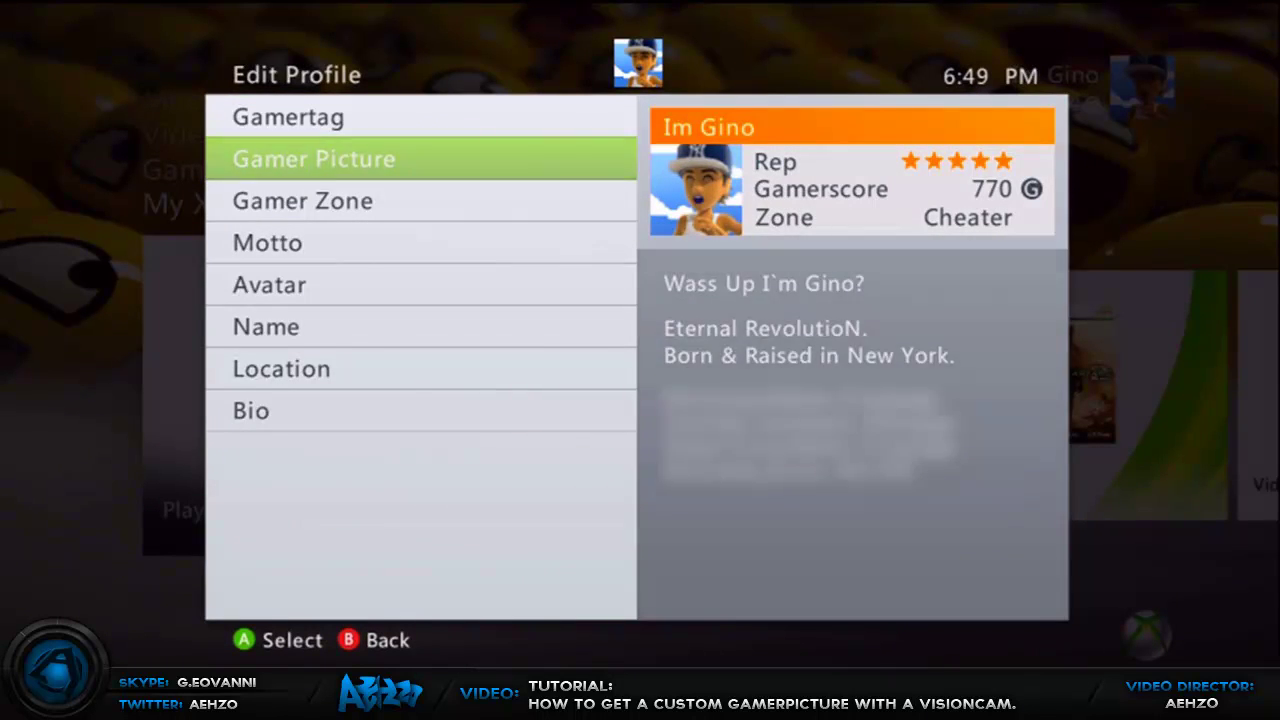
pyautogui.press('Return')
pyautogui.press('Down')
pyautogui.press('Down')
pyautogui.press('Return')
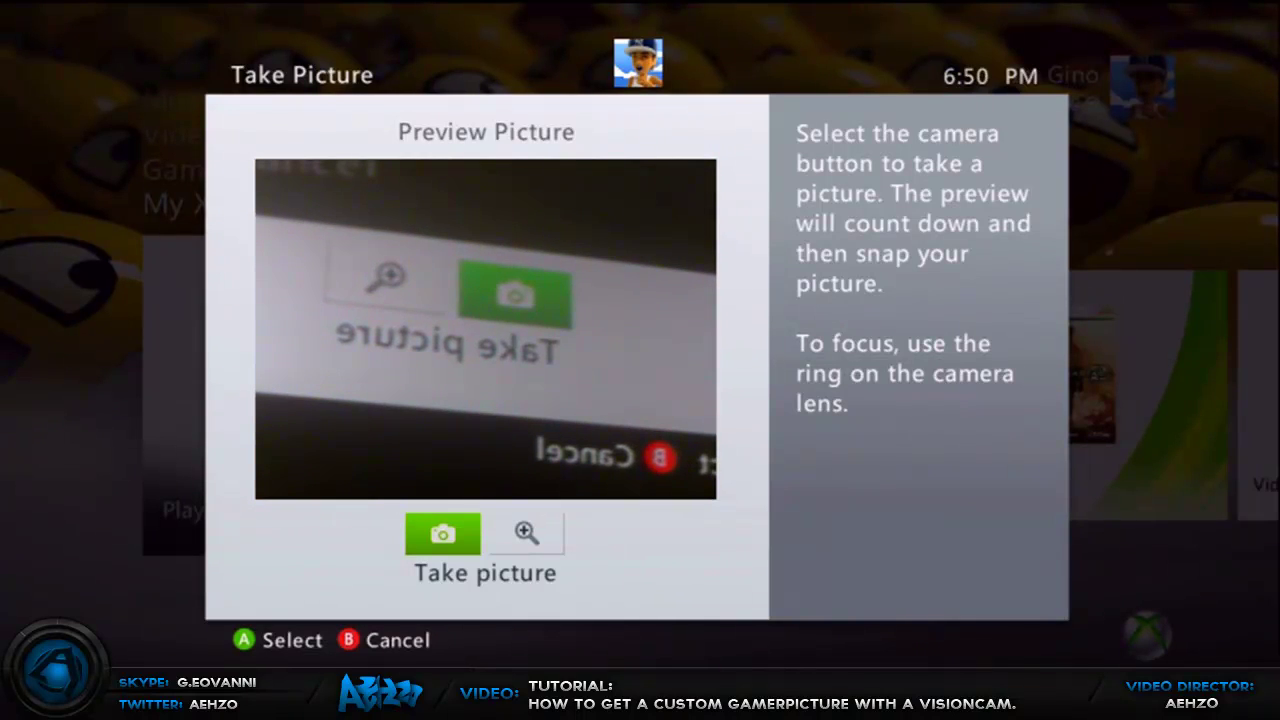
pyautogui.press('Return')
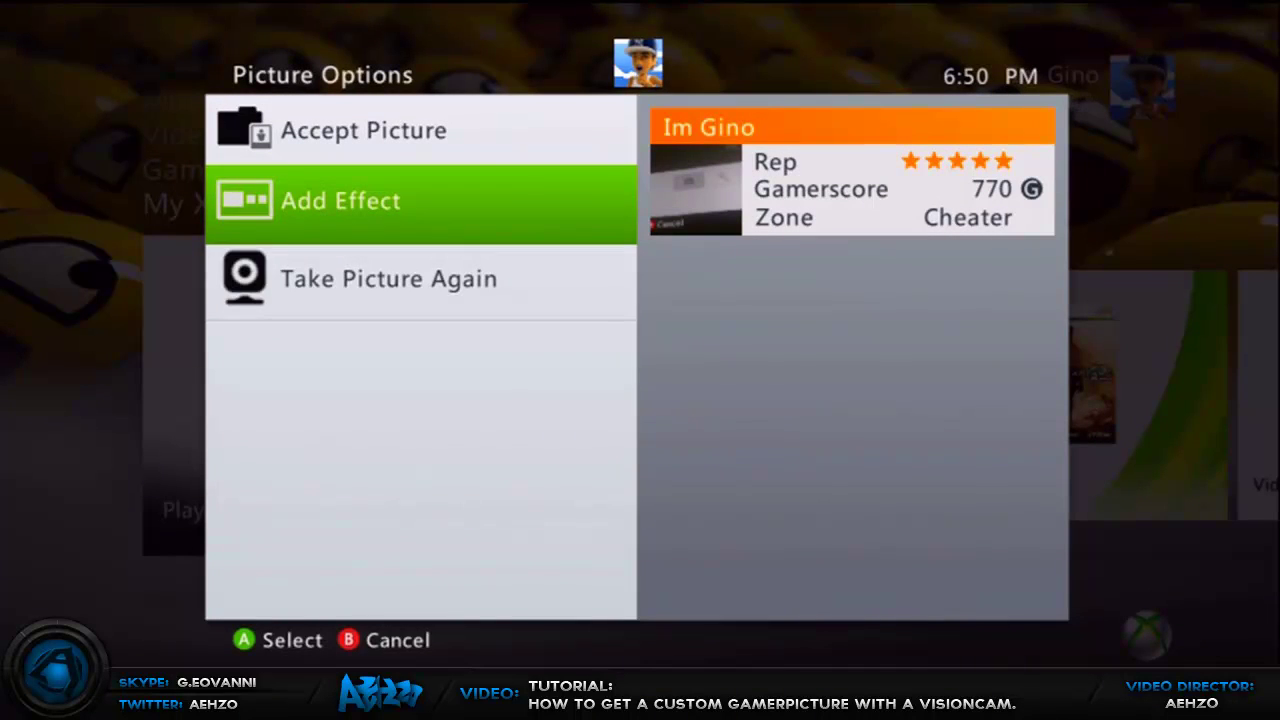
pyautogui.press('Up')
pyautogui.press('Return')
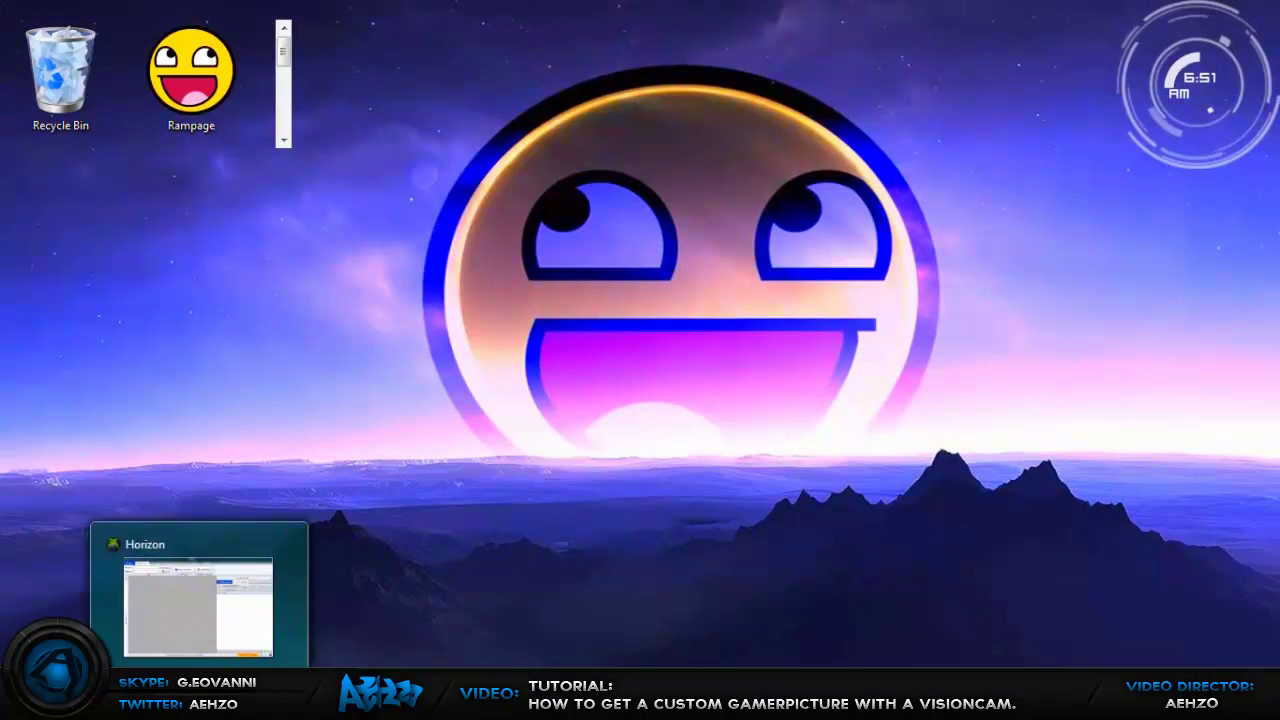
# Bring up the Horizon window to view the USB device's folders, and switch to Photoshop.
pyautogui.click(199, 700)
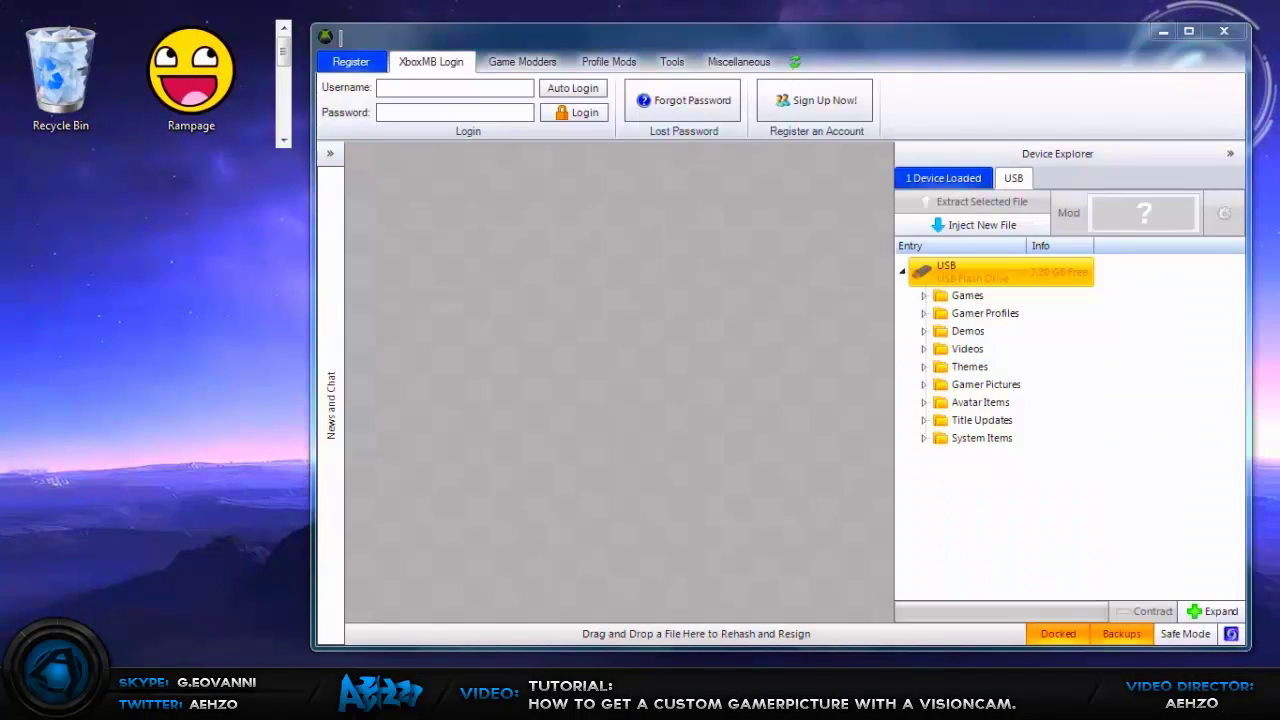
pyautogui.hotkey('alt', 'Tab')
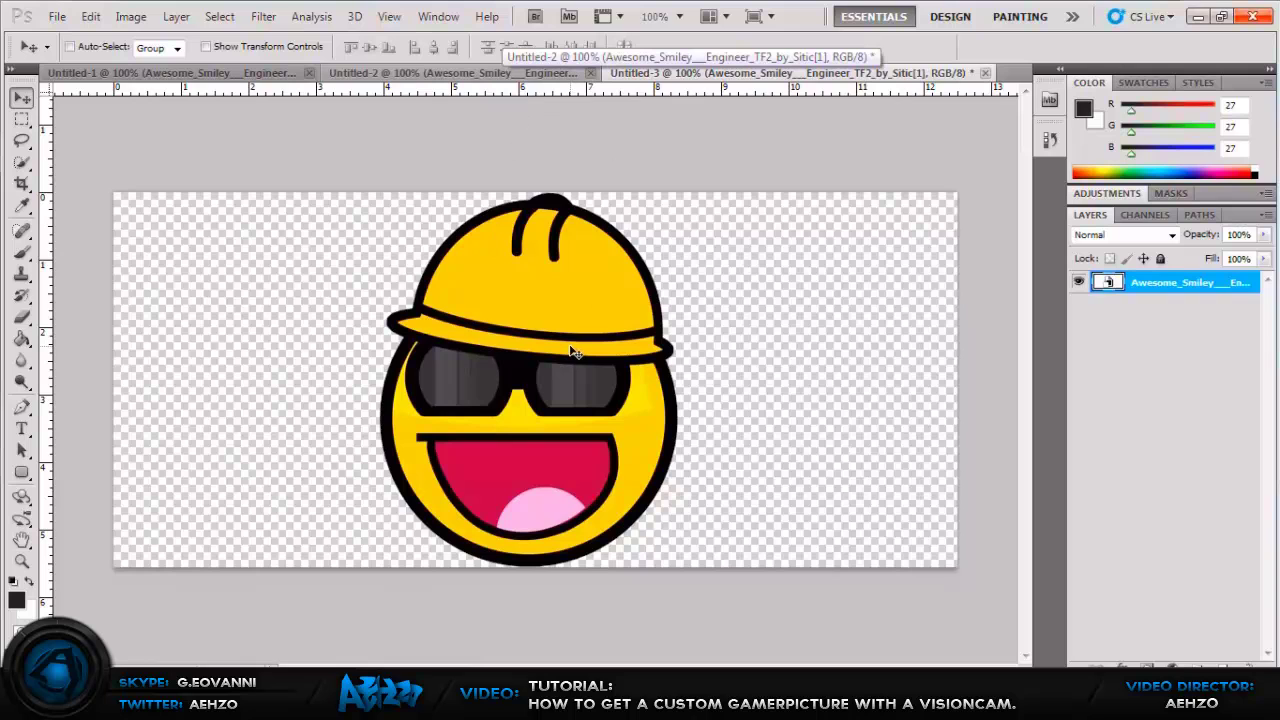
# Scale down the hard-hat smiley in Untitled-3 and move it to the upper middle of the canvas.
pyautogui.moveTo(574, 350); pyautogui.dragTo(508, 348)
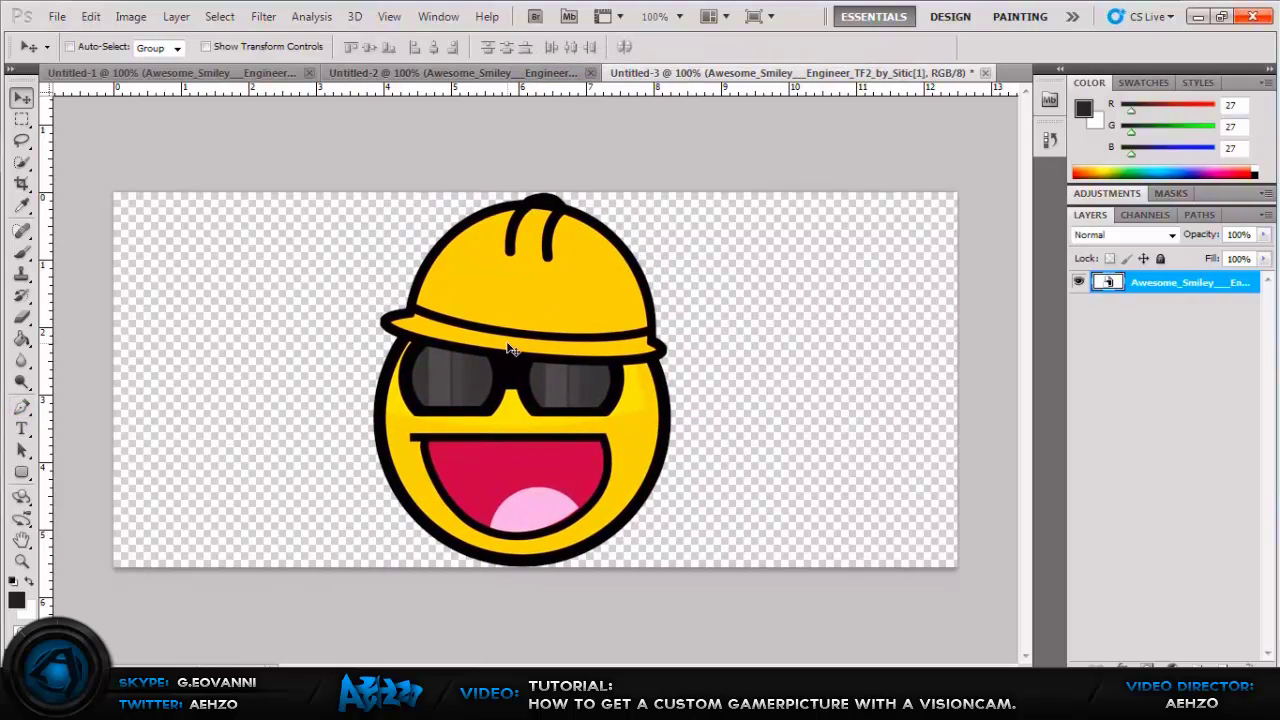
pyautogui.hotkey('ctrl', 't')
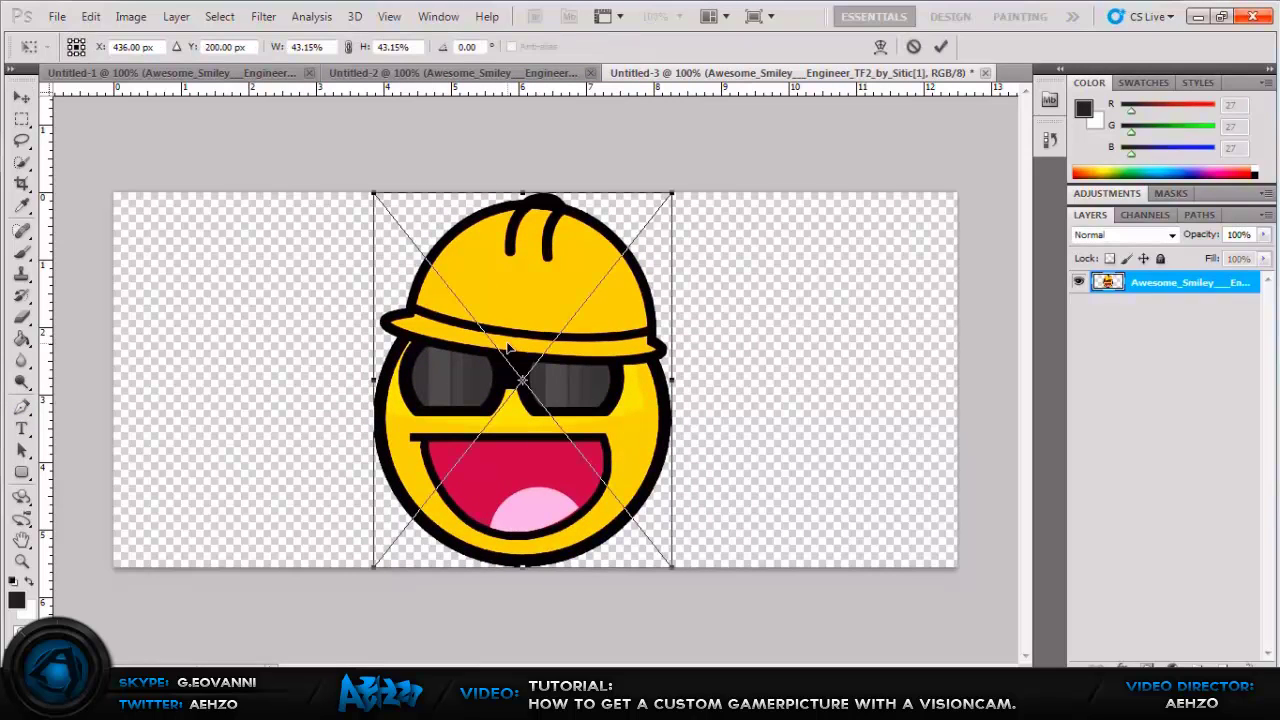
pyautogui.moveTo(367, 185); pyautogui.dragTo(447, 260)
pyautogui.press('Return')
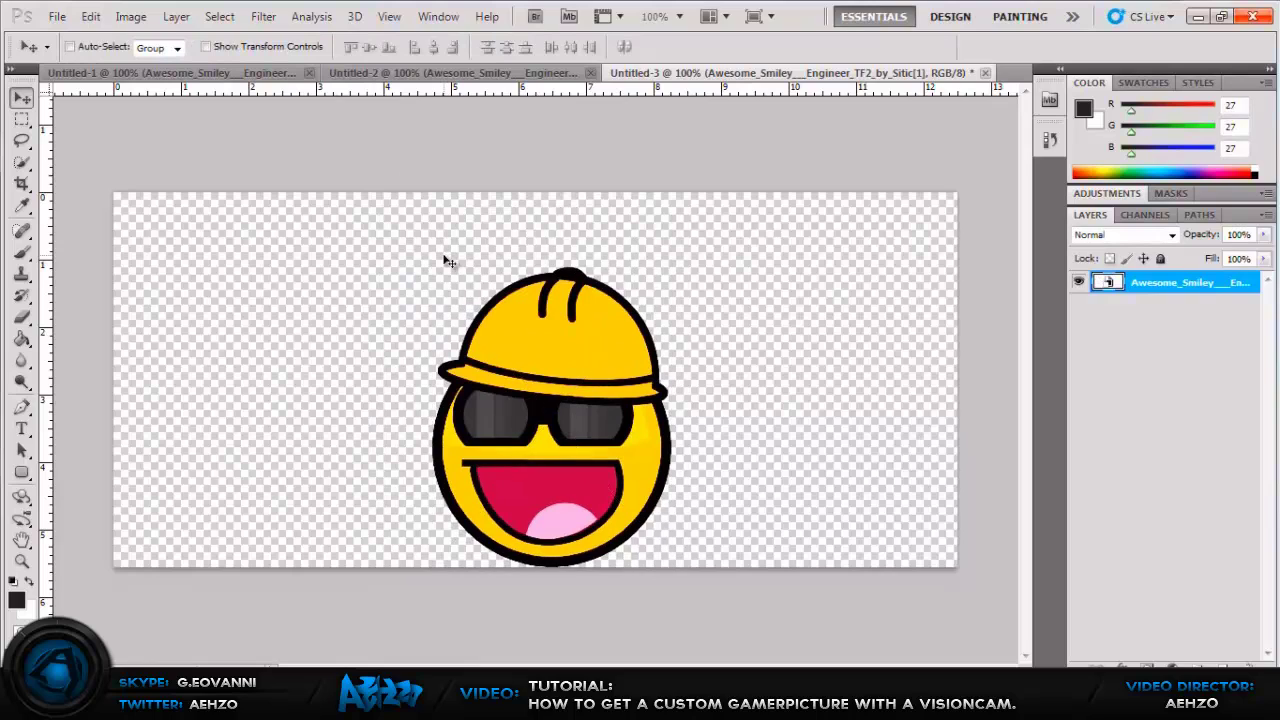
pyautogui.moveTo(500, 360); pyautogui.dragTo(493, 311)
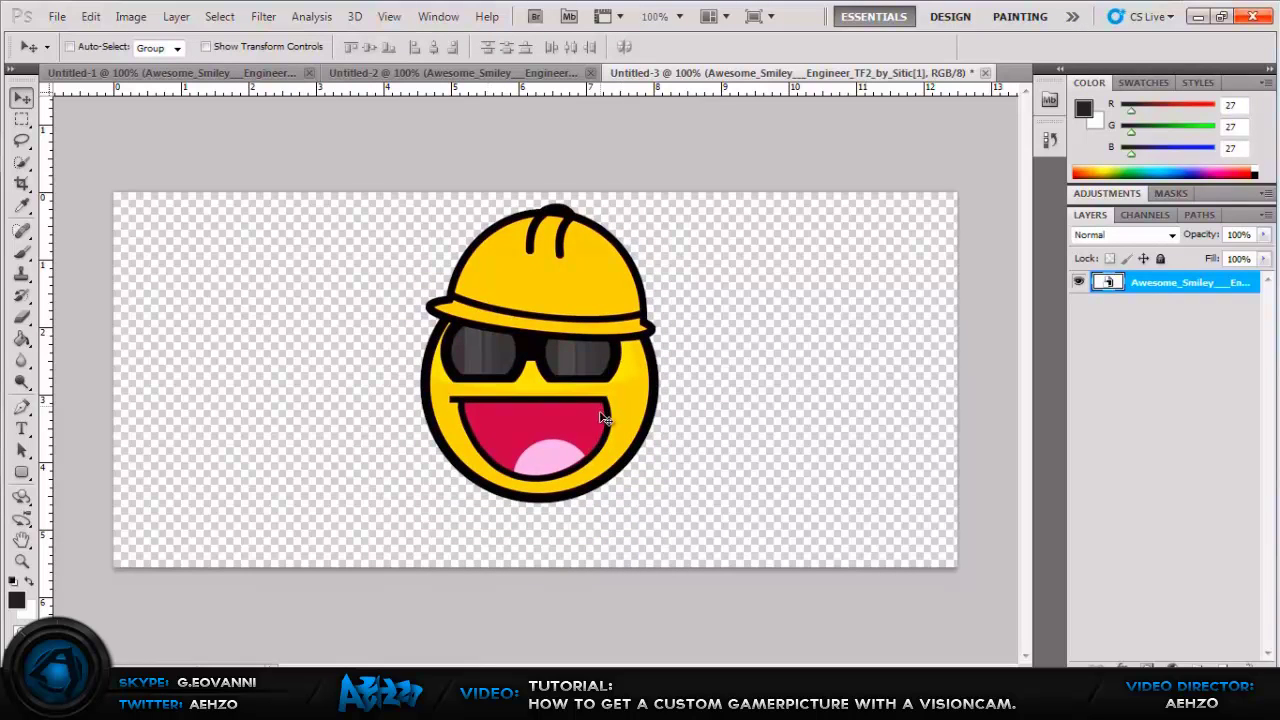
# Save the smallest smiley document, Untitled-1, as a PNG file named pp_32.
pyautogui.click(505, 80)
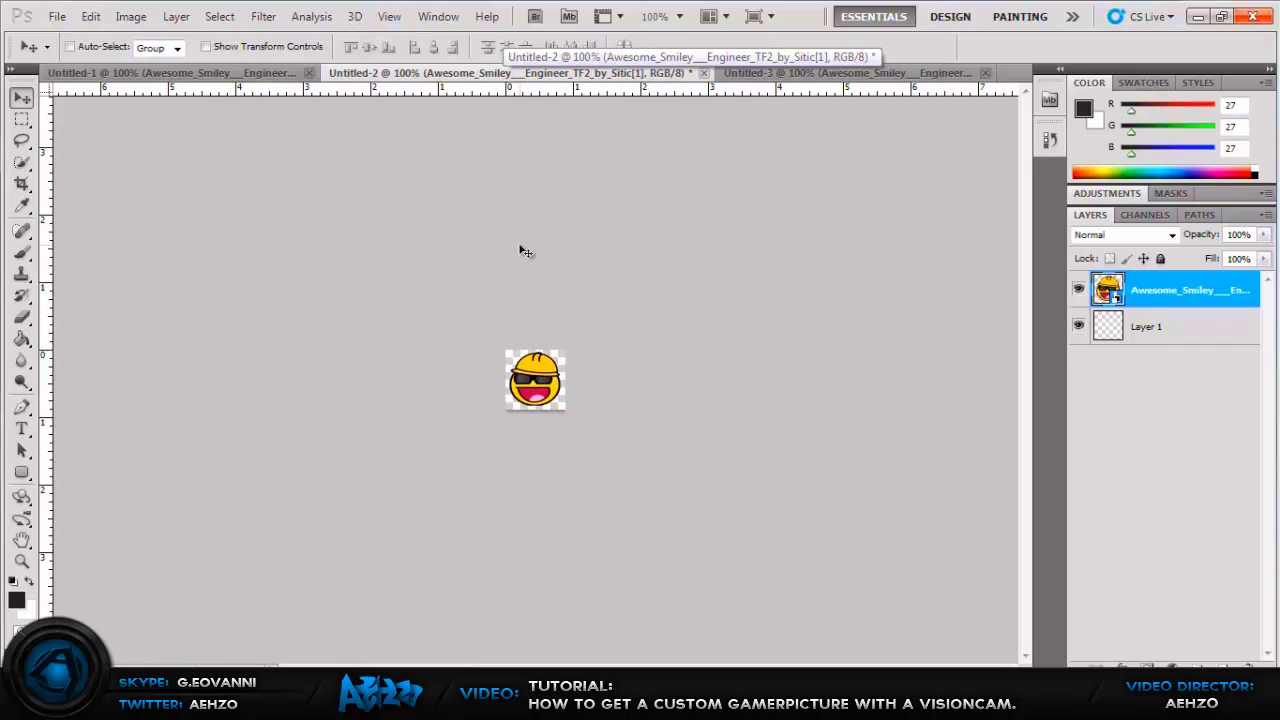
pyautogui.click(207, 76)
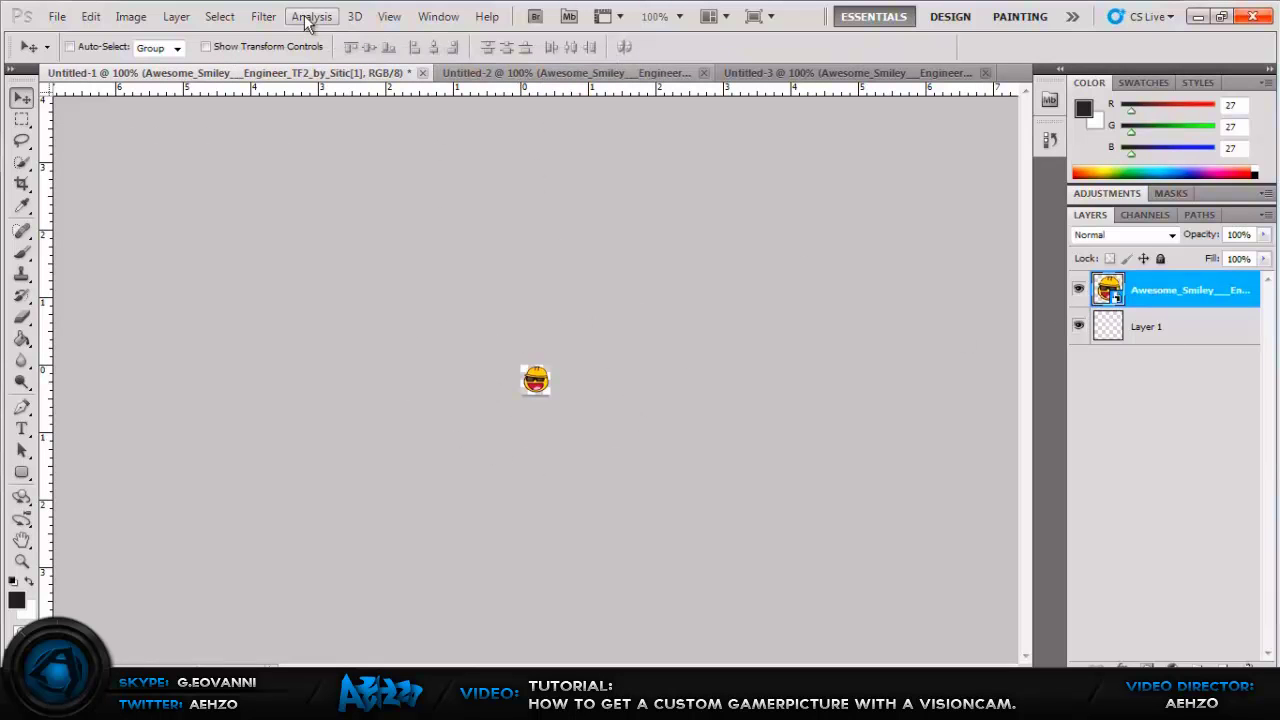
pyautogui.click(57, 16)
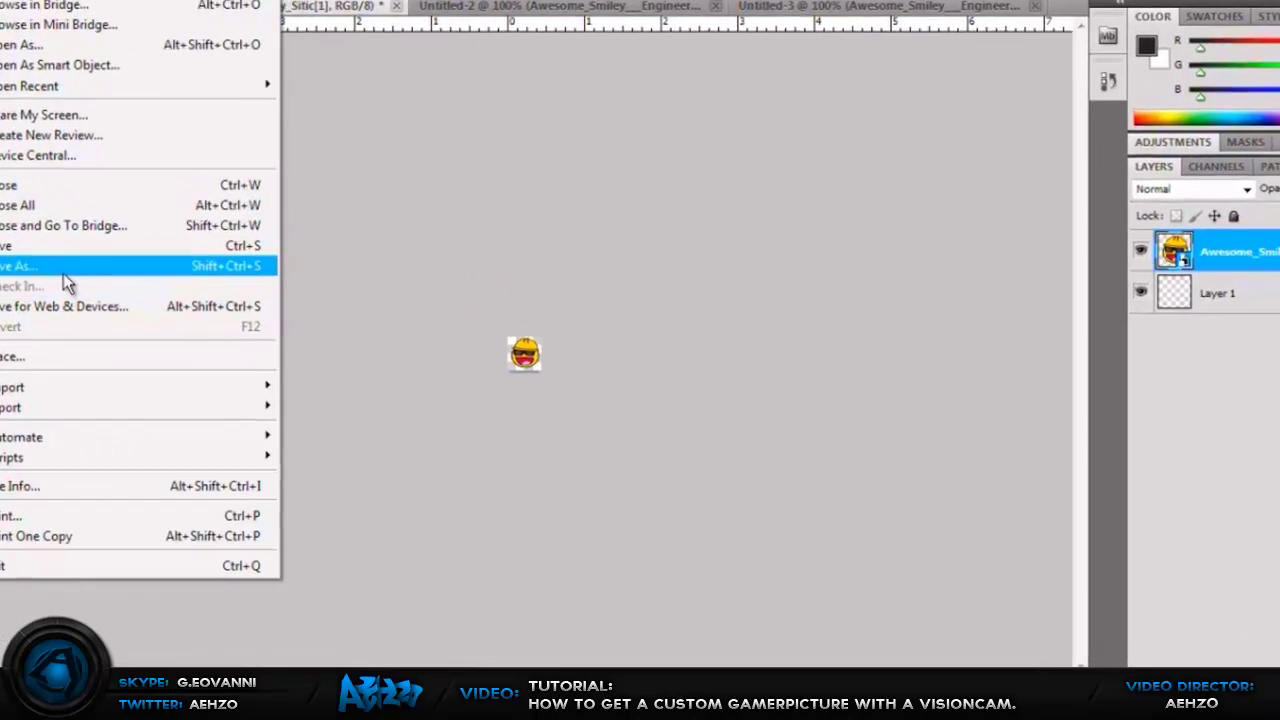
pyautogui.click(83, 302)
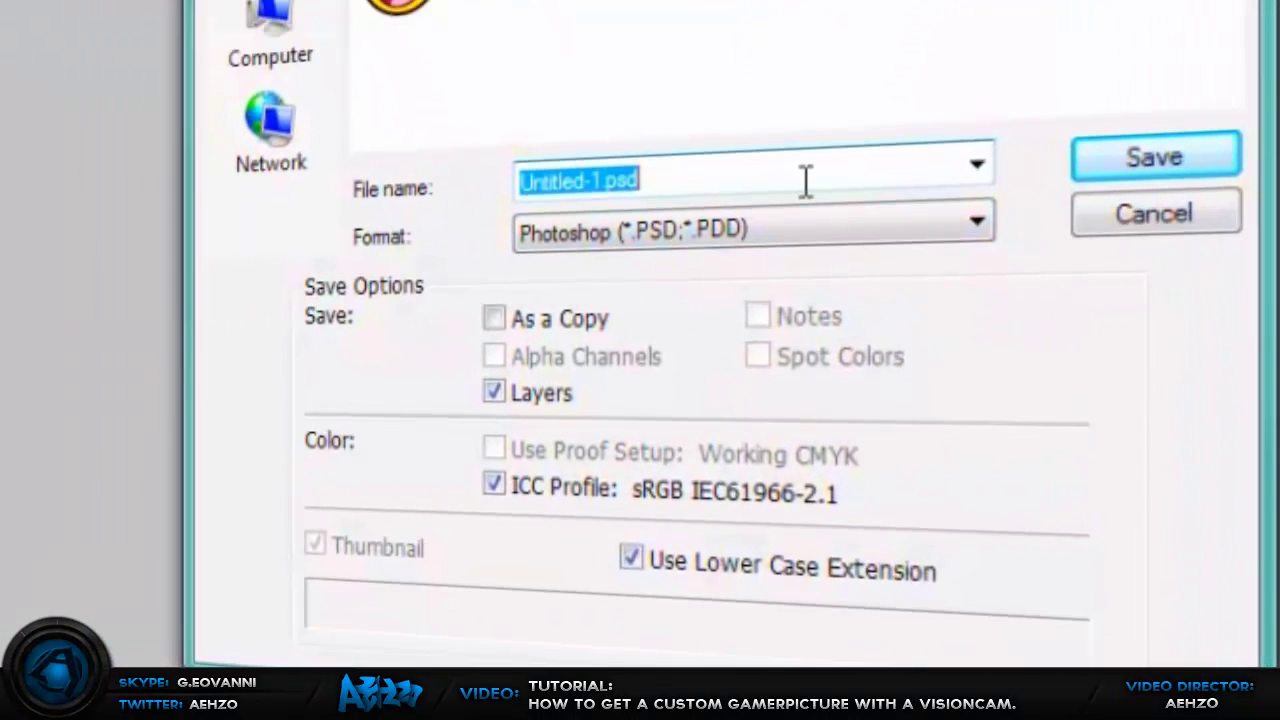
pyautogui.write('pp')
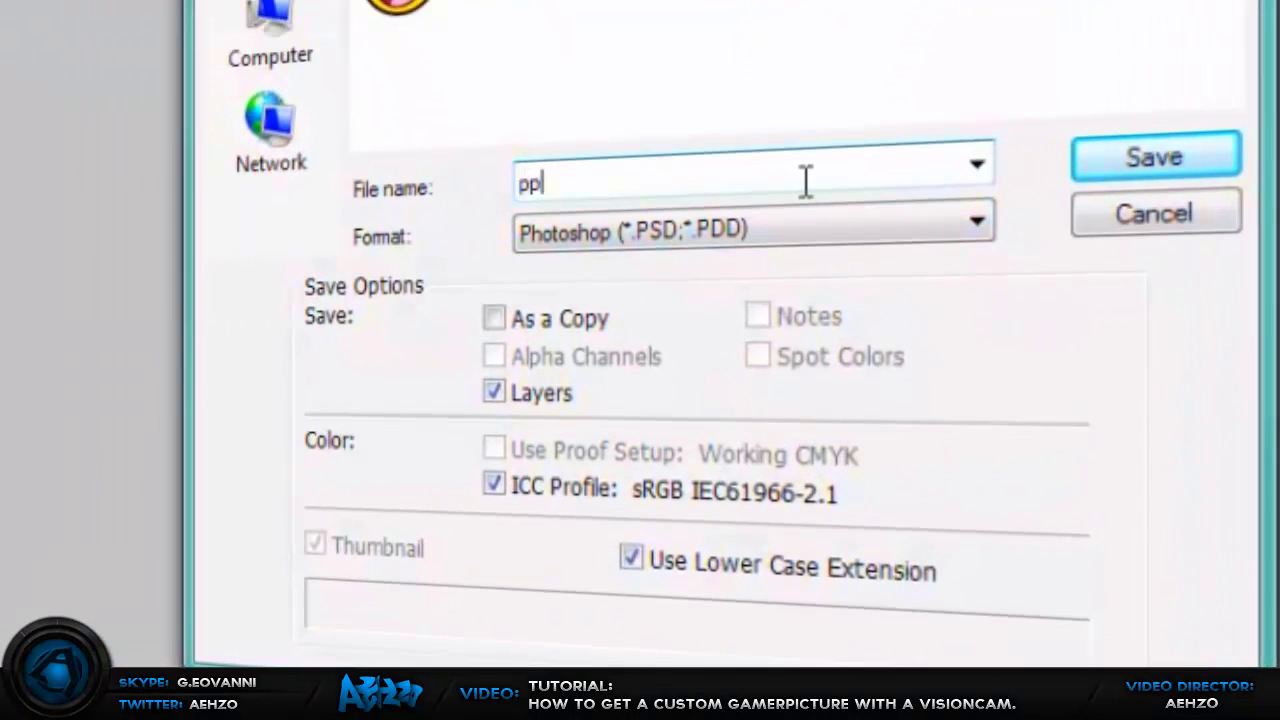
pyautogui.write('_32')
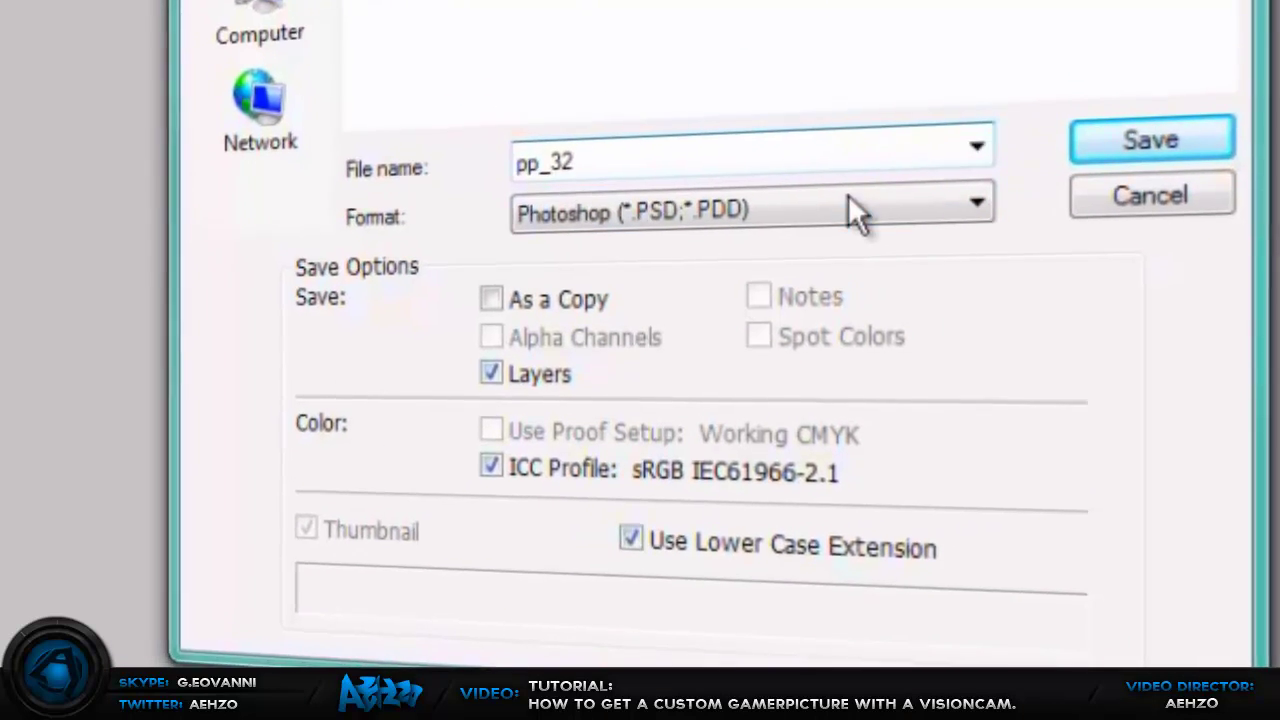
pyautogui.click(850, 229)
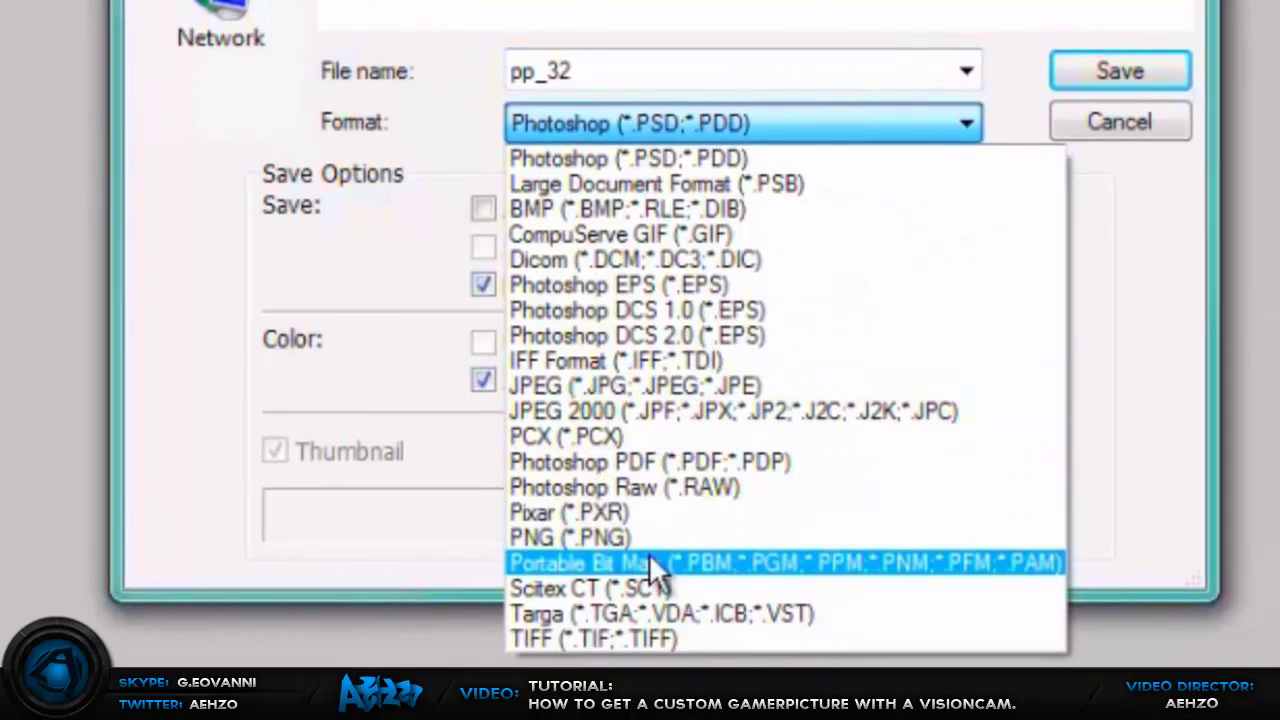
pyautogui.click(649, 563)
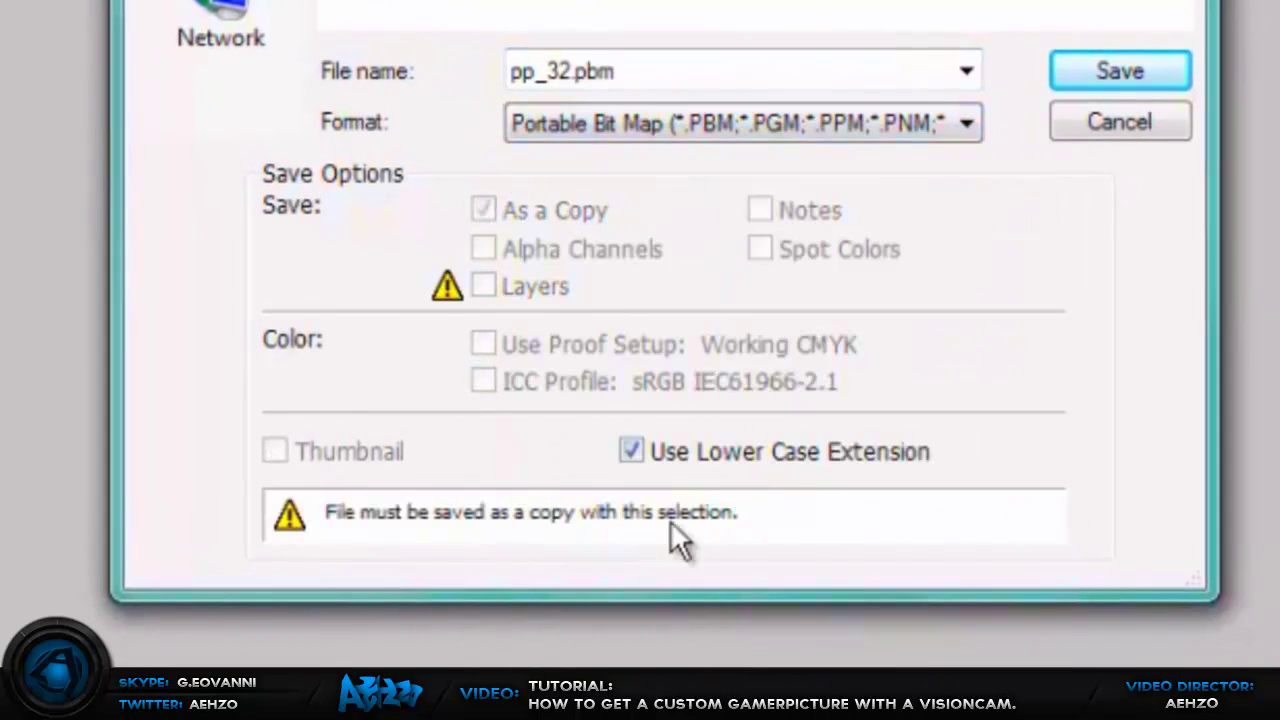
pyautogui.click(845, 123)
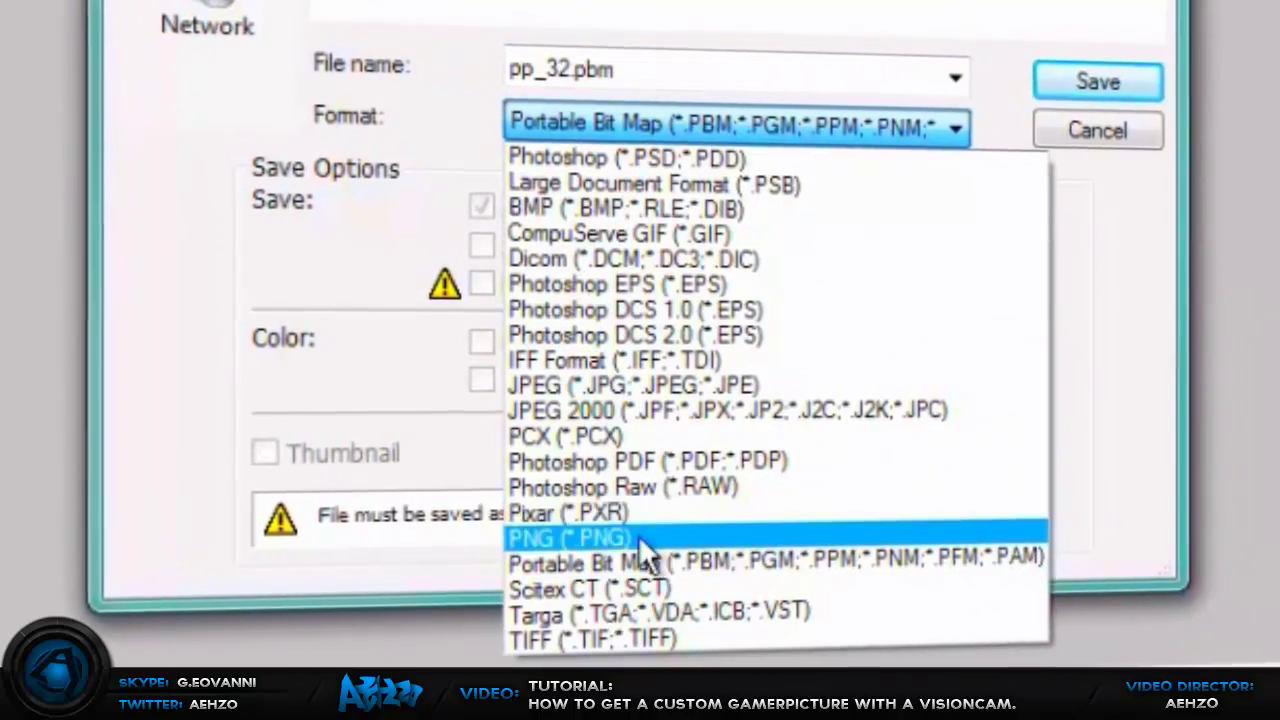
pyautogui.click(638, 537)
pyautogui.click(1117, 72)
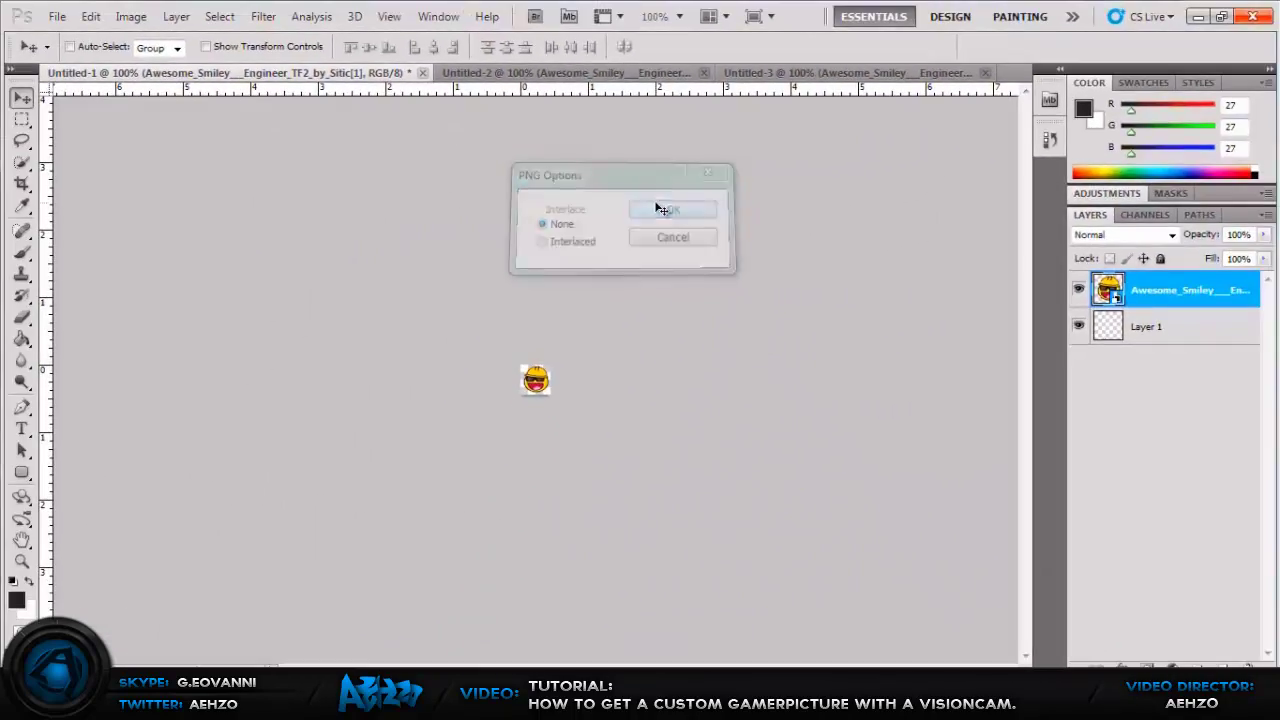
# Save the medium-sized smiley document, Untitled-2, to the Desktop as a PNG file named pp_64 without interlacing.
pyautogui.click(704, 313)
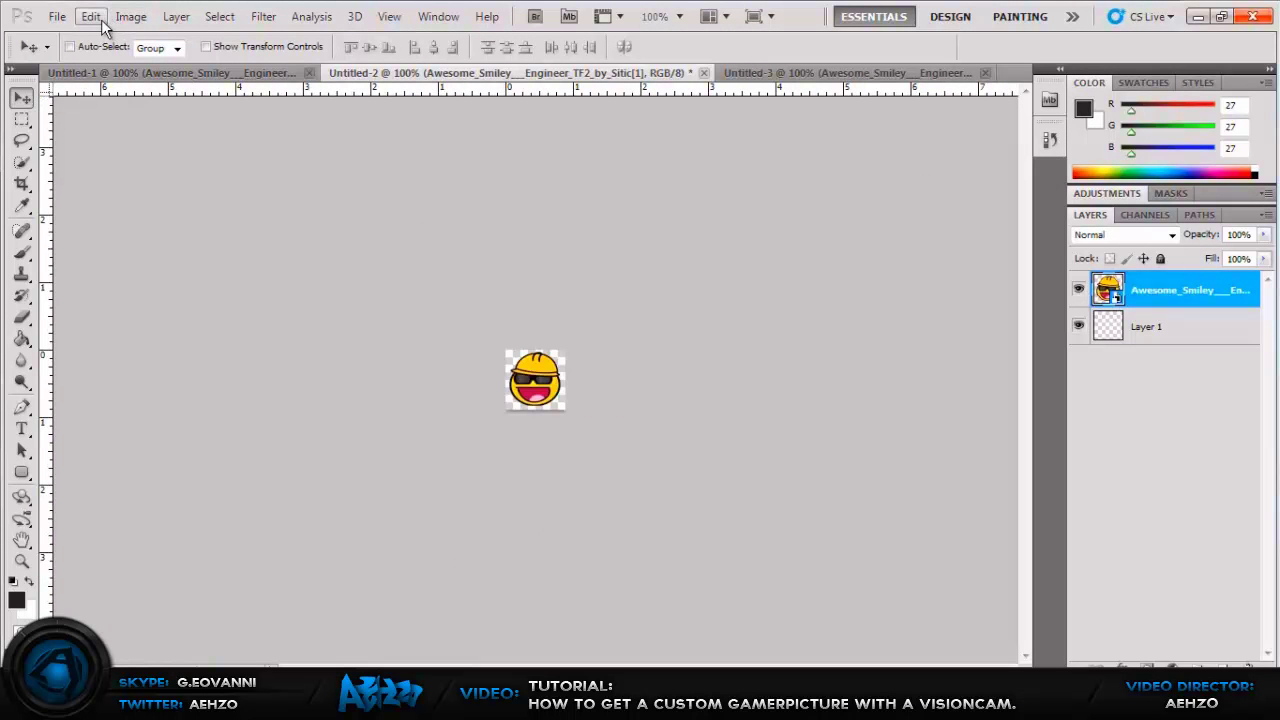
pyautogui.click(57, 16)
pyautogui.click(5, 203)
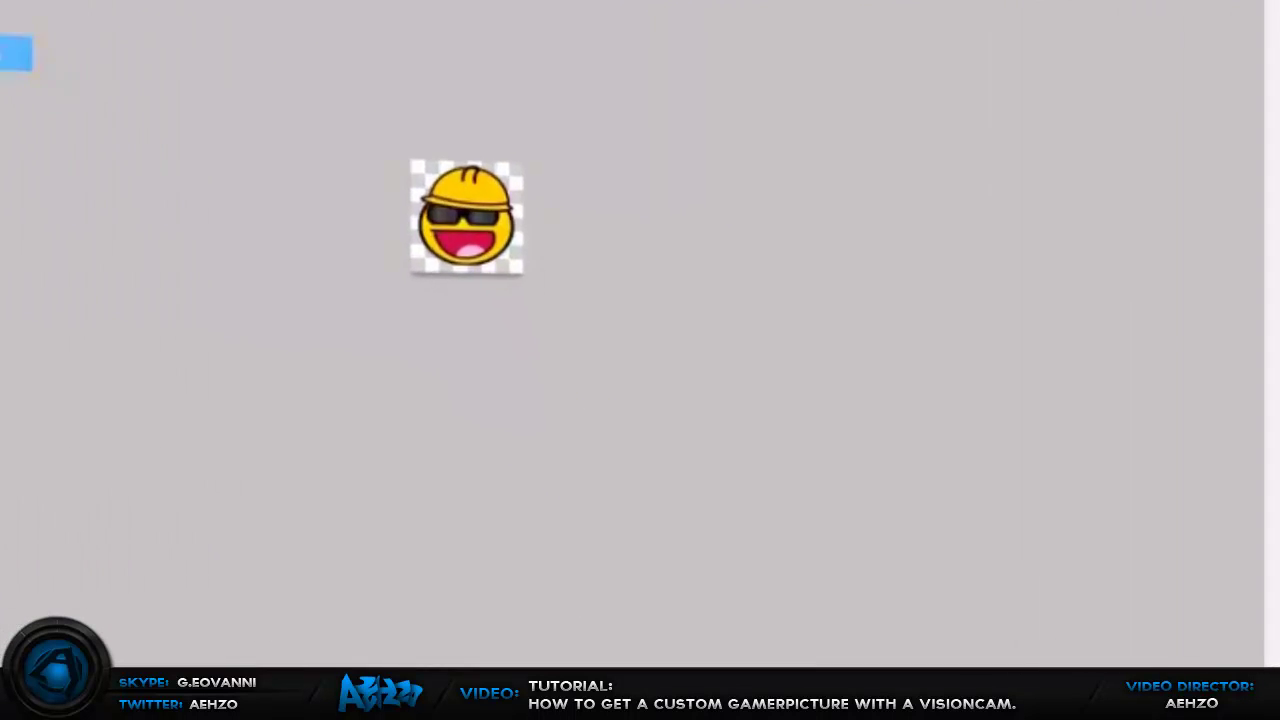
pyautogui.click(759, 205)
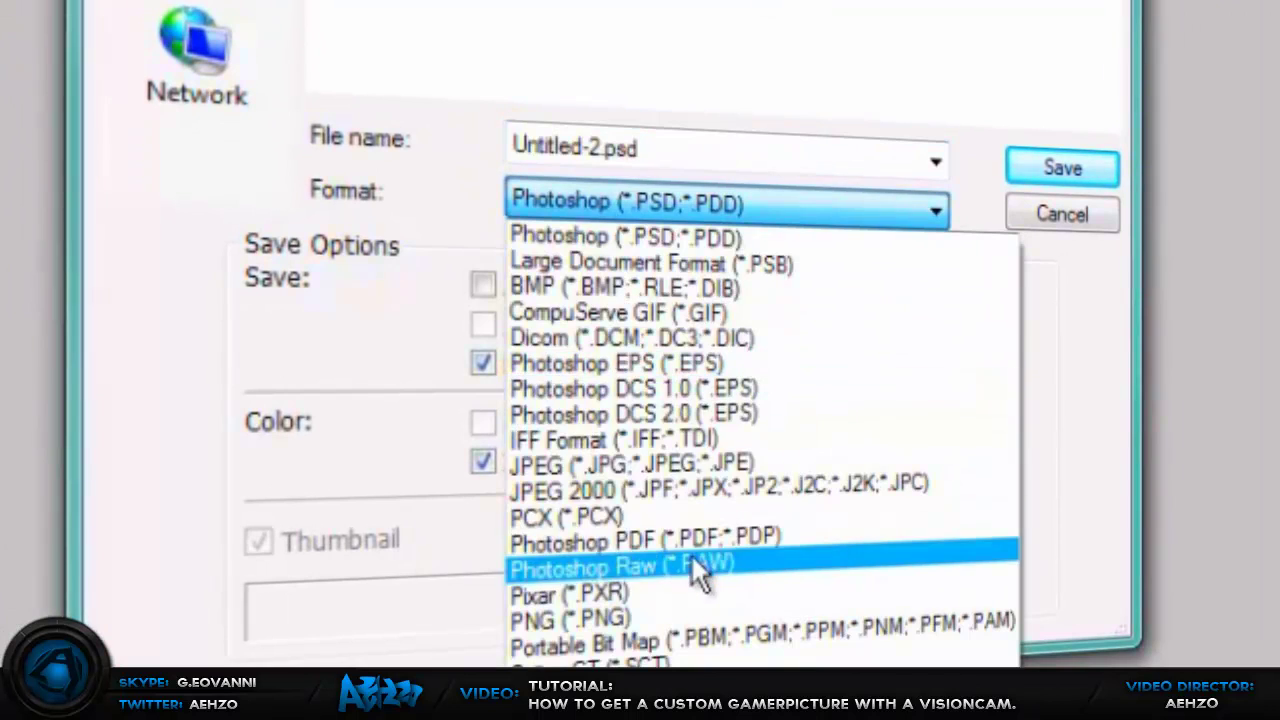
pyautogui.click(675, 619)
pyautogui.click(665, 160)
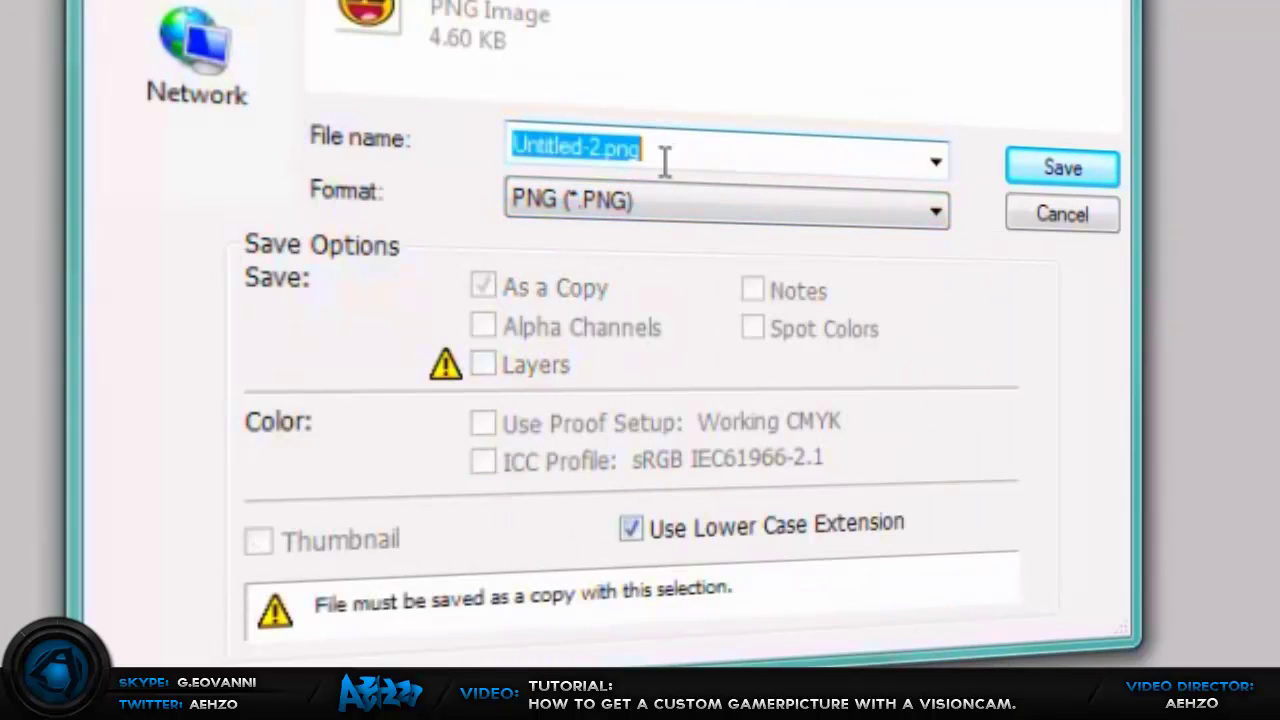
pyautogui.write('pp')
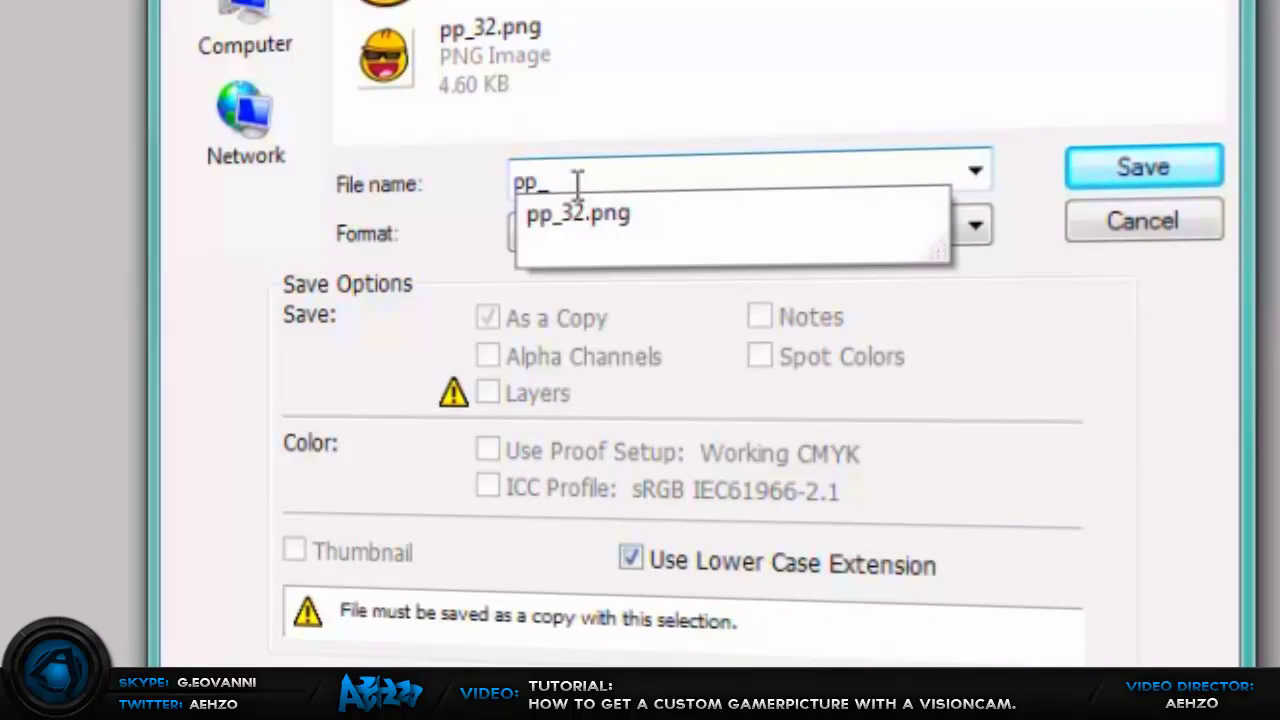
pyautogui.write('_64')
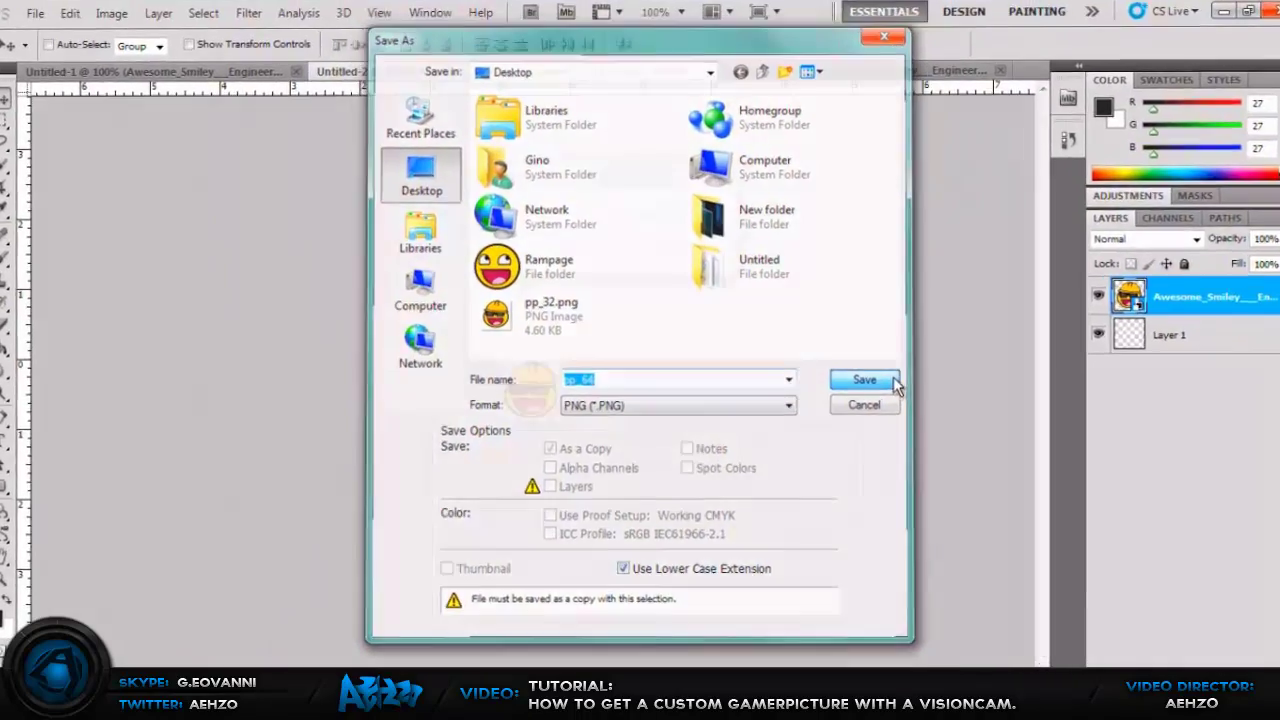
pyautogui.click(905, 362)
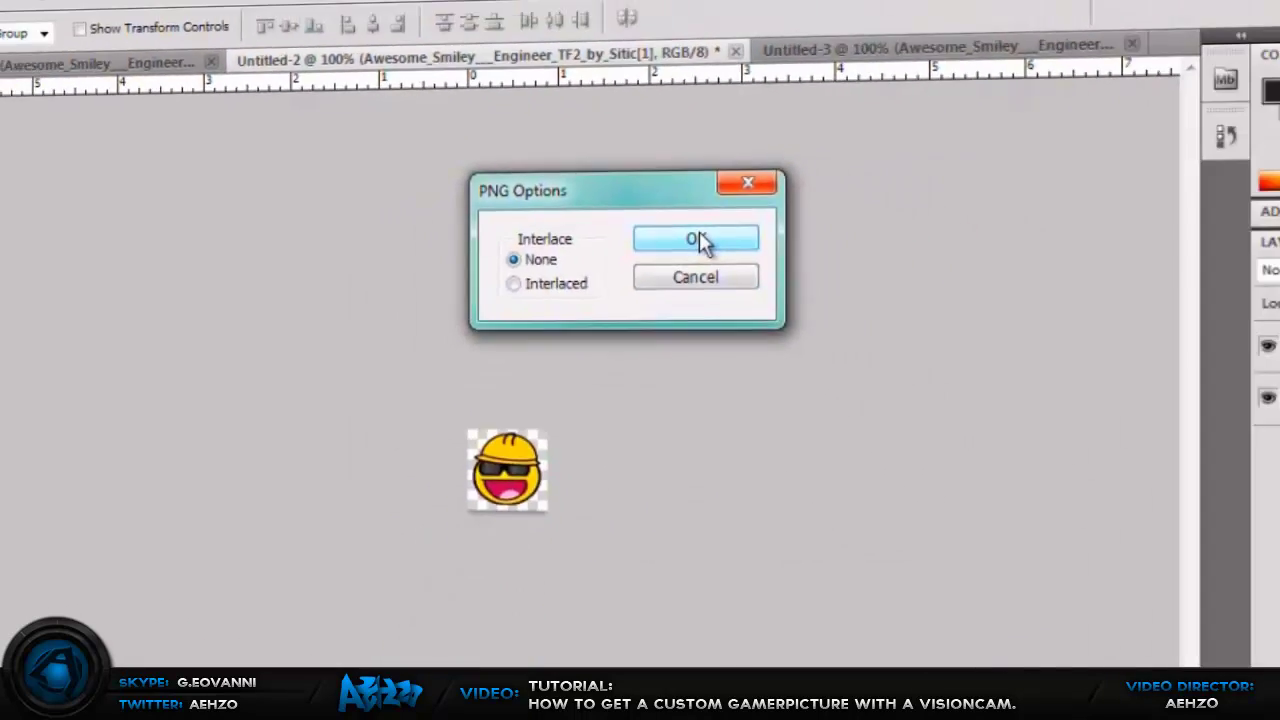
pyautogui.click(770, 335)
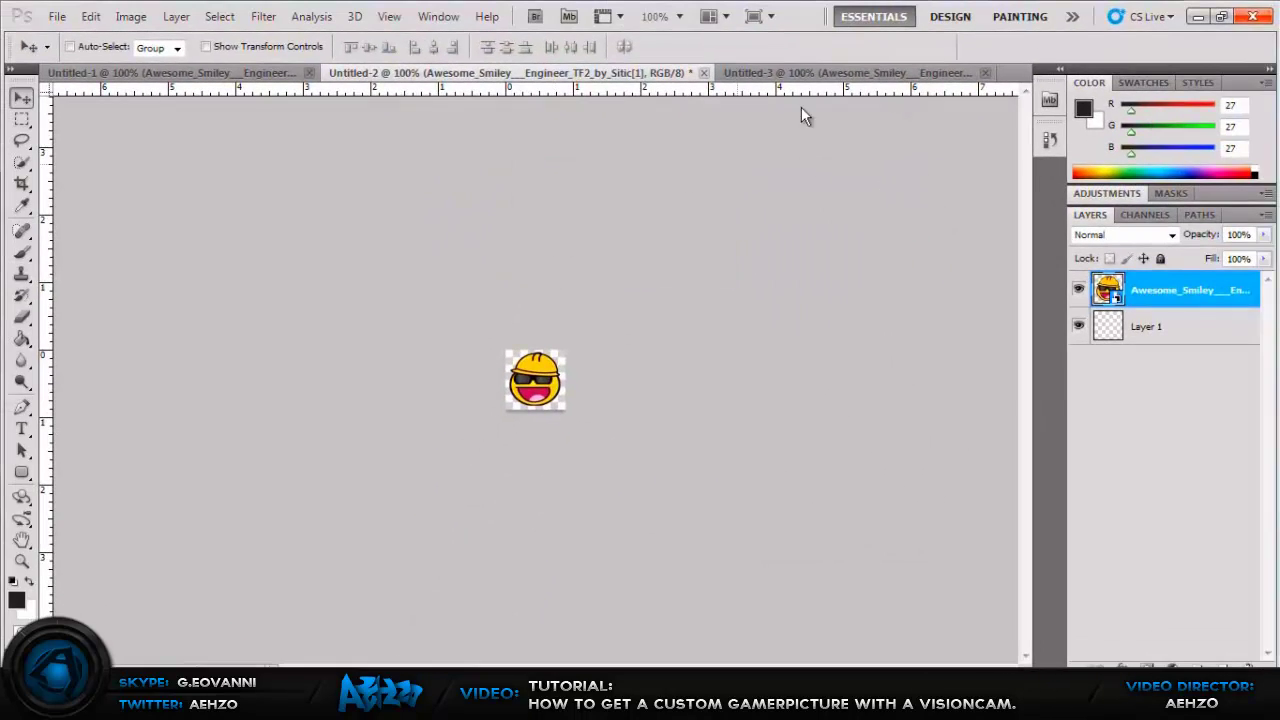
# Minimize Photoshop to return to Horizon and expand the USB device's Gamer Profiles folder.
pyautogui.click(1197, 18)
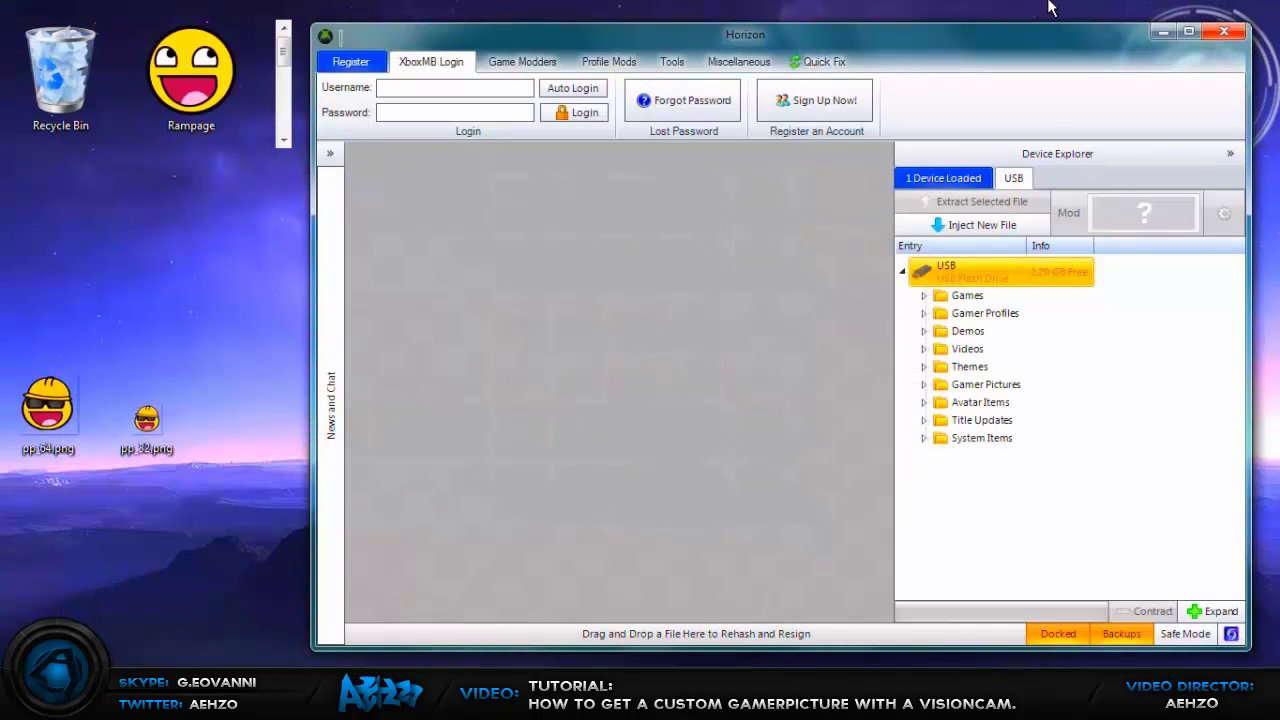
pyautogui.click(1230, 155)
pyautogui.click(1230, 155)
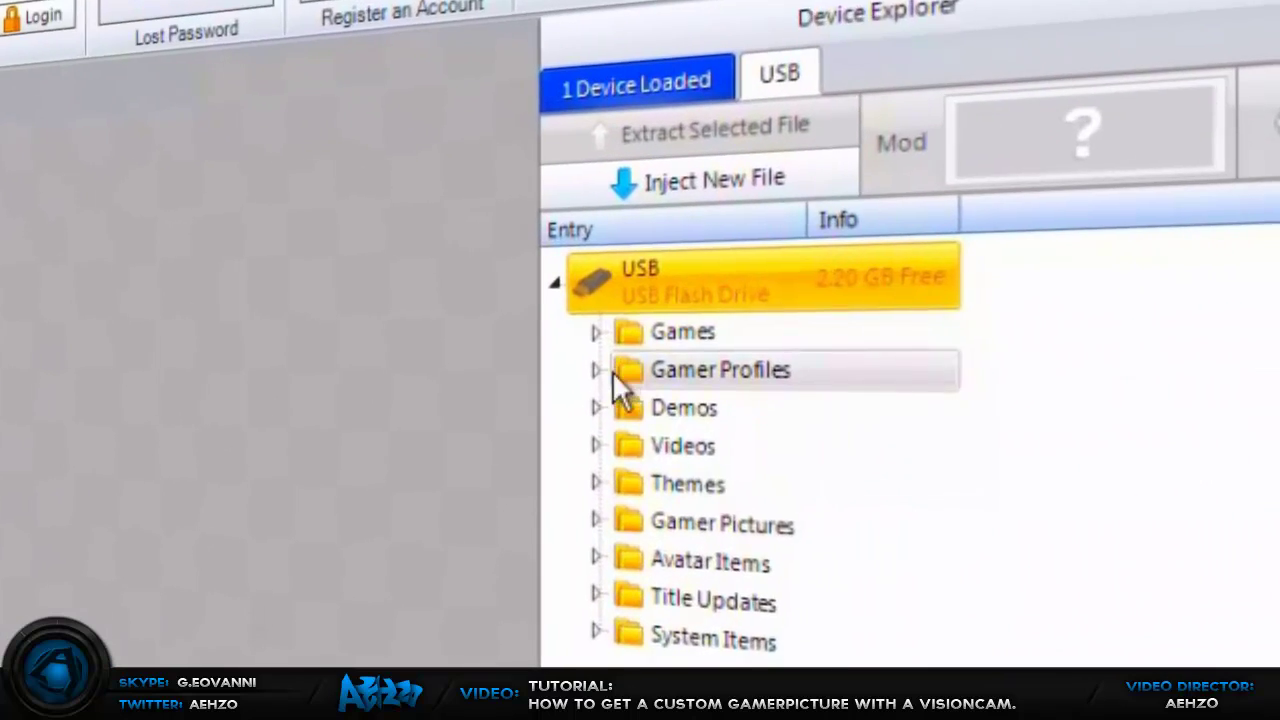
pyautogui.click(926, 316)
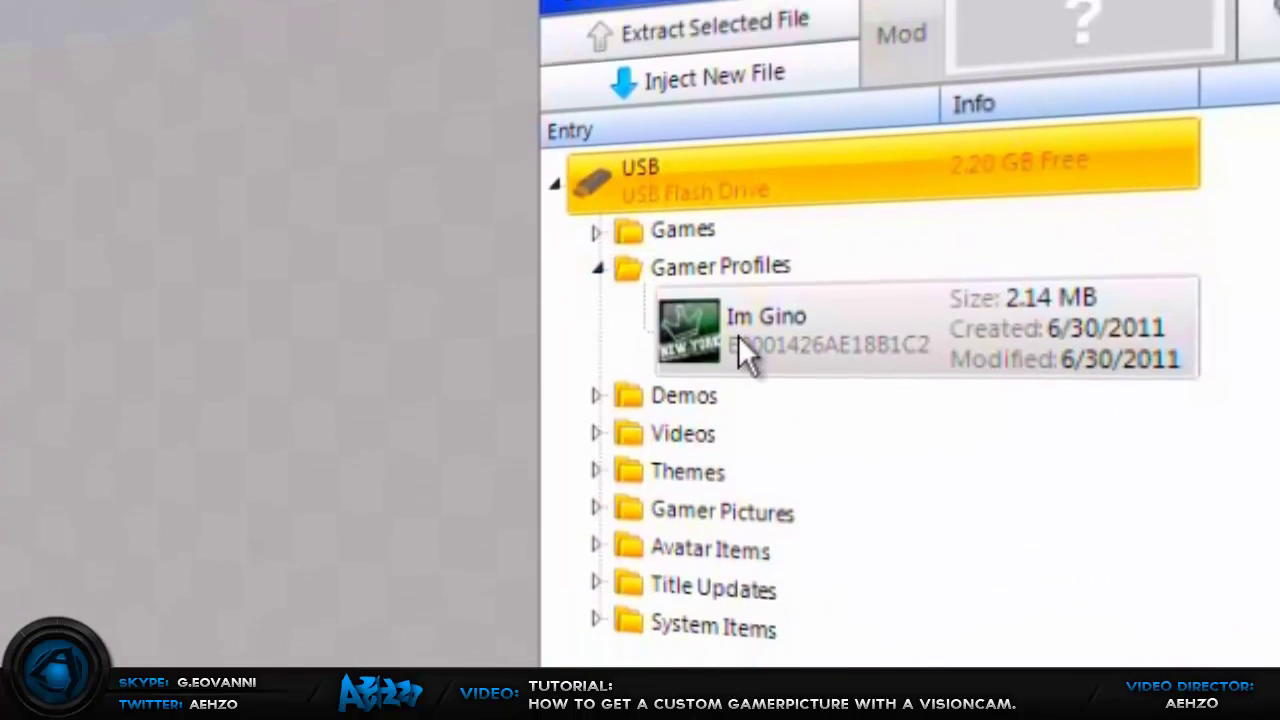
# Extract the gamer profile from the USB device to the Desktop under its default file name.
pyautogui.rightClick(738, 335)
pyautogui.click(842, 365)
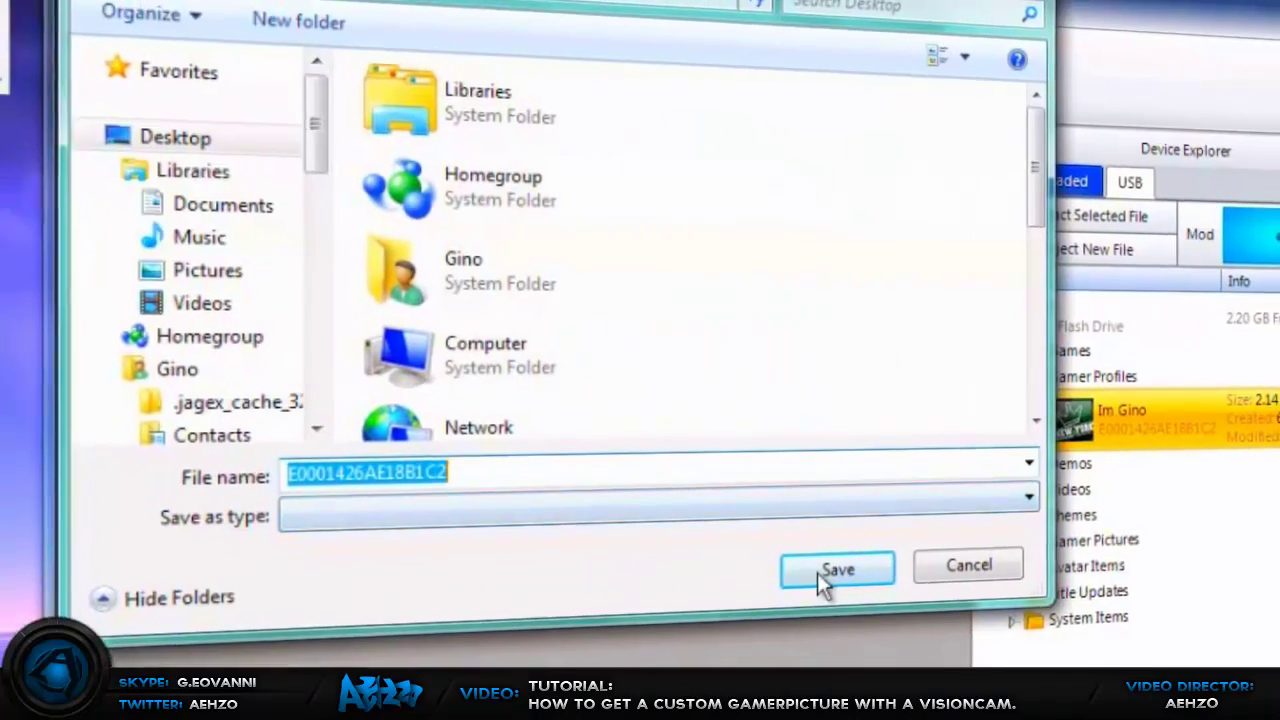
pyautogui.click(820, 571)
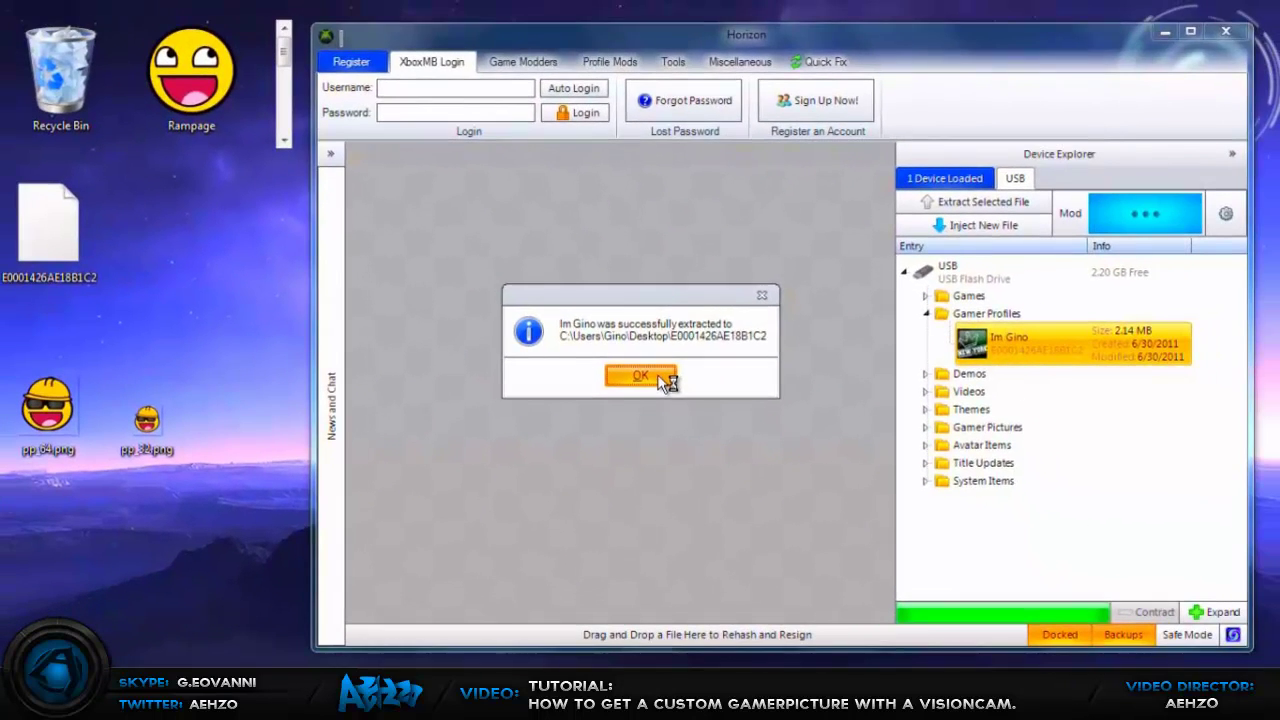
pyautogui.click(641, 377)
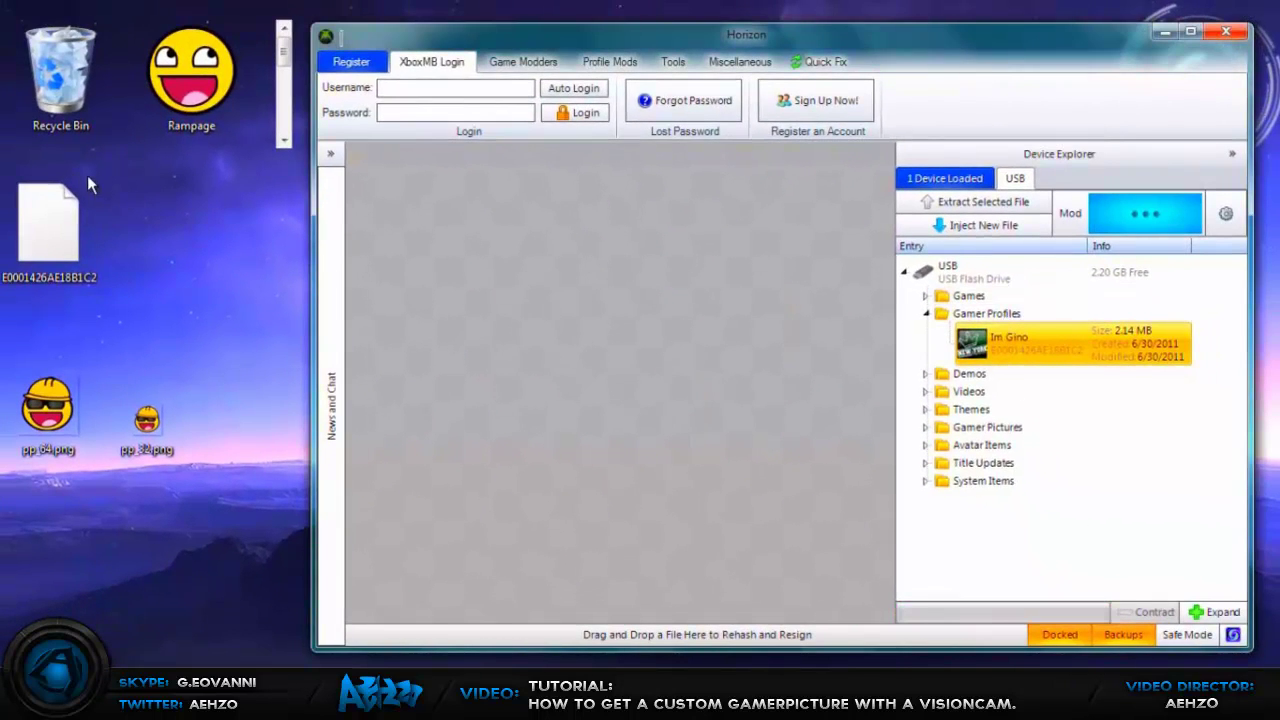
# Load the extracted profile file from the Desktop into Horizon and show the package's contents.
pyautogui.moveTo(55, 246); pyautogui.dragTo(507, 308)
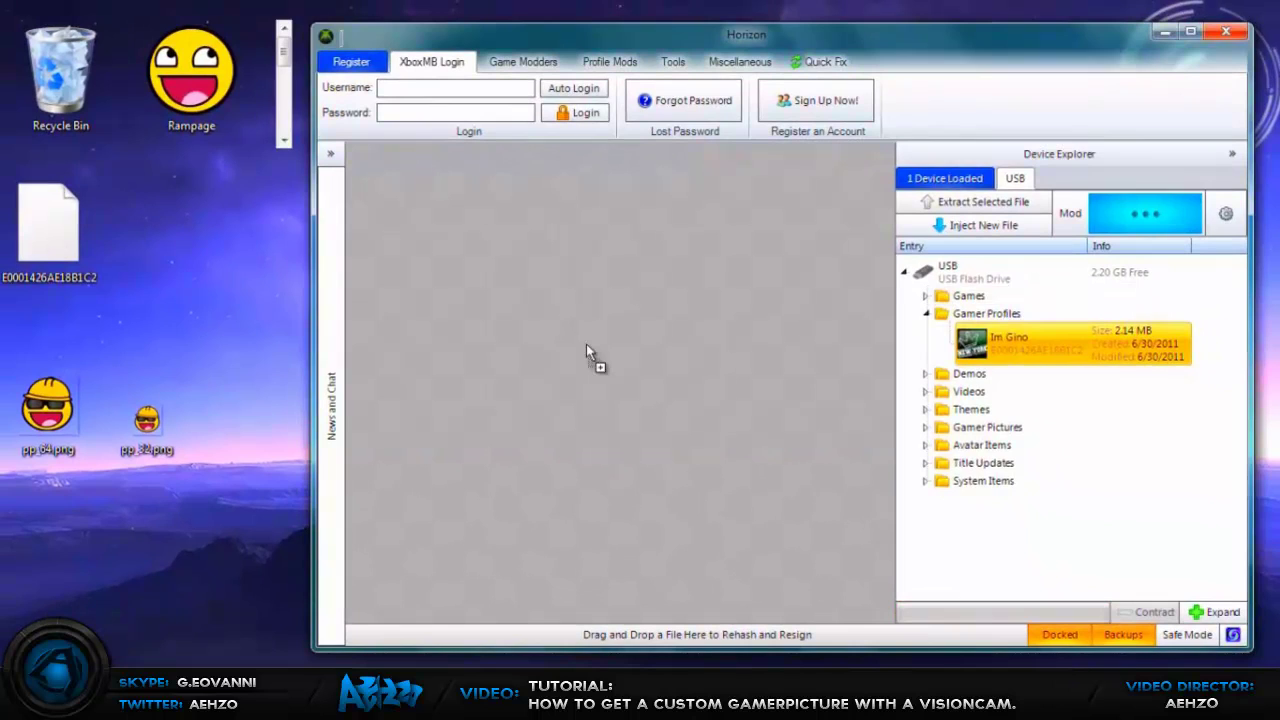
pyautogui.moveTo(655, 351); pyautogui.dragTo(655, 351)
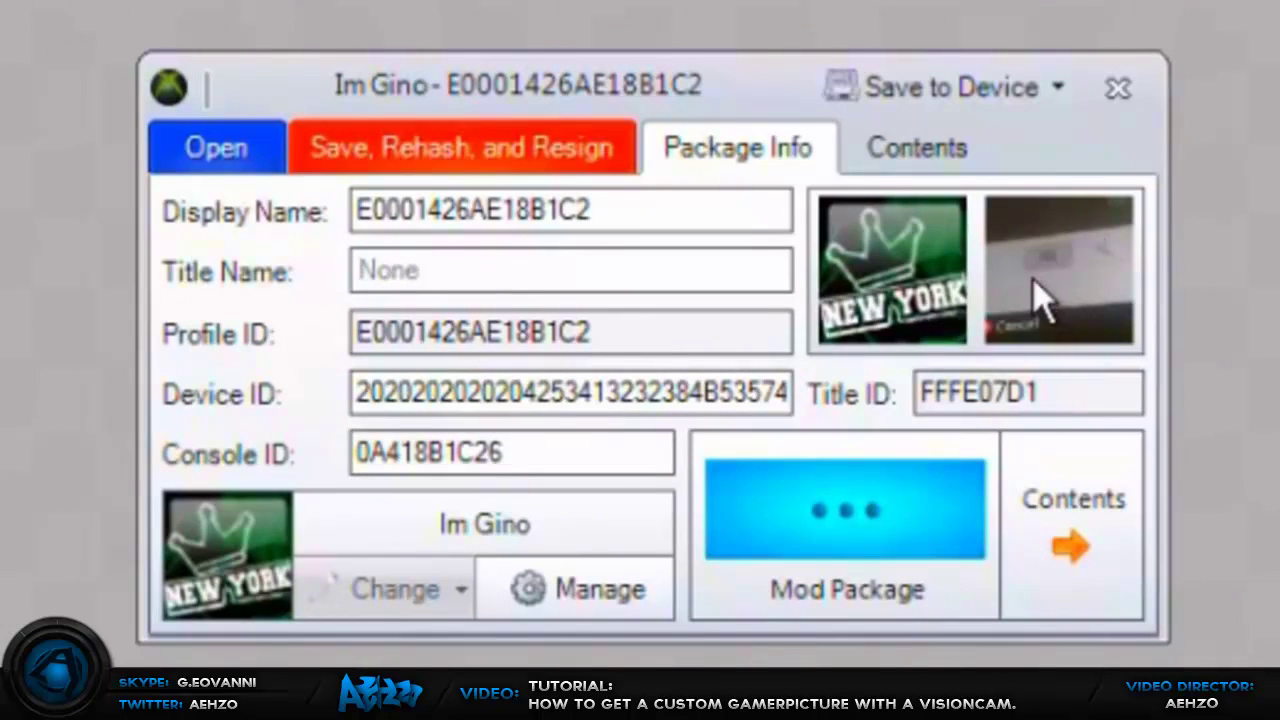
pyautogui.click(887, 158)
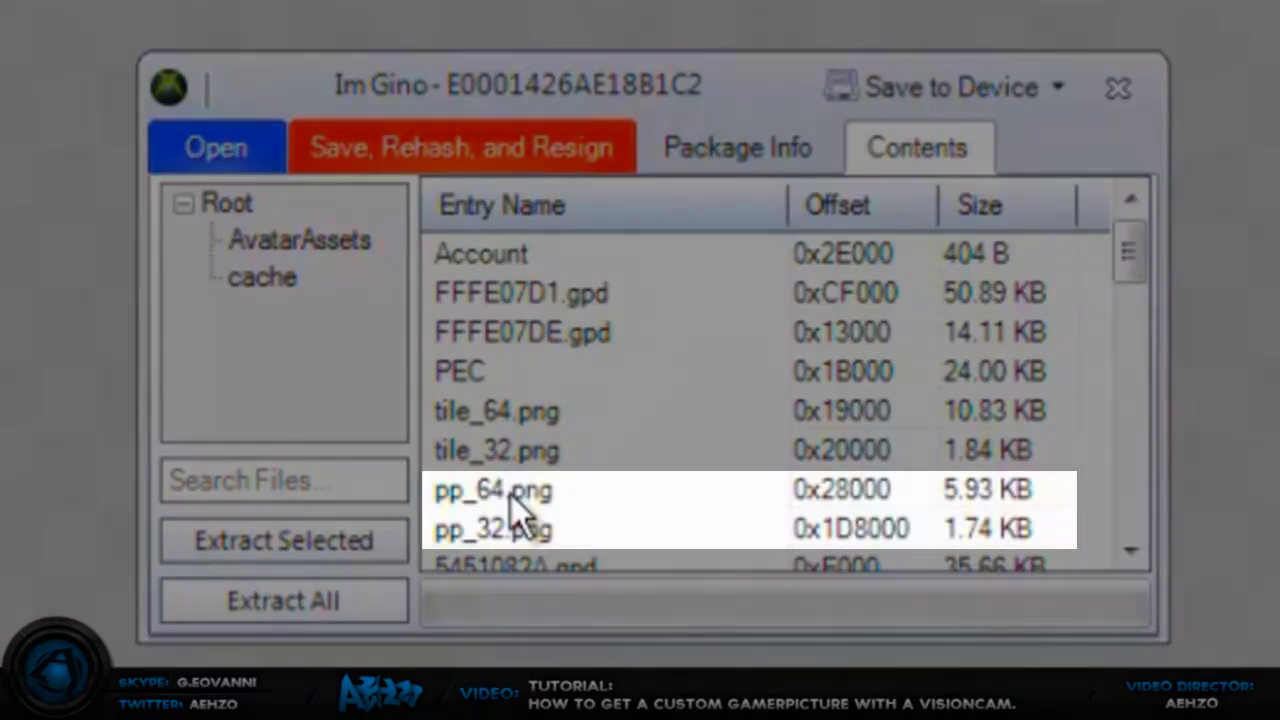
pyautogui.click(520, 492)
pyautogui.rightClick(577, 497)
pyautogui.click(500, 532)
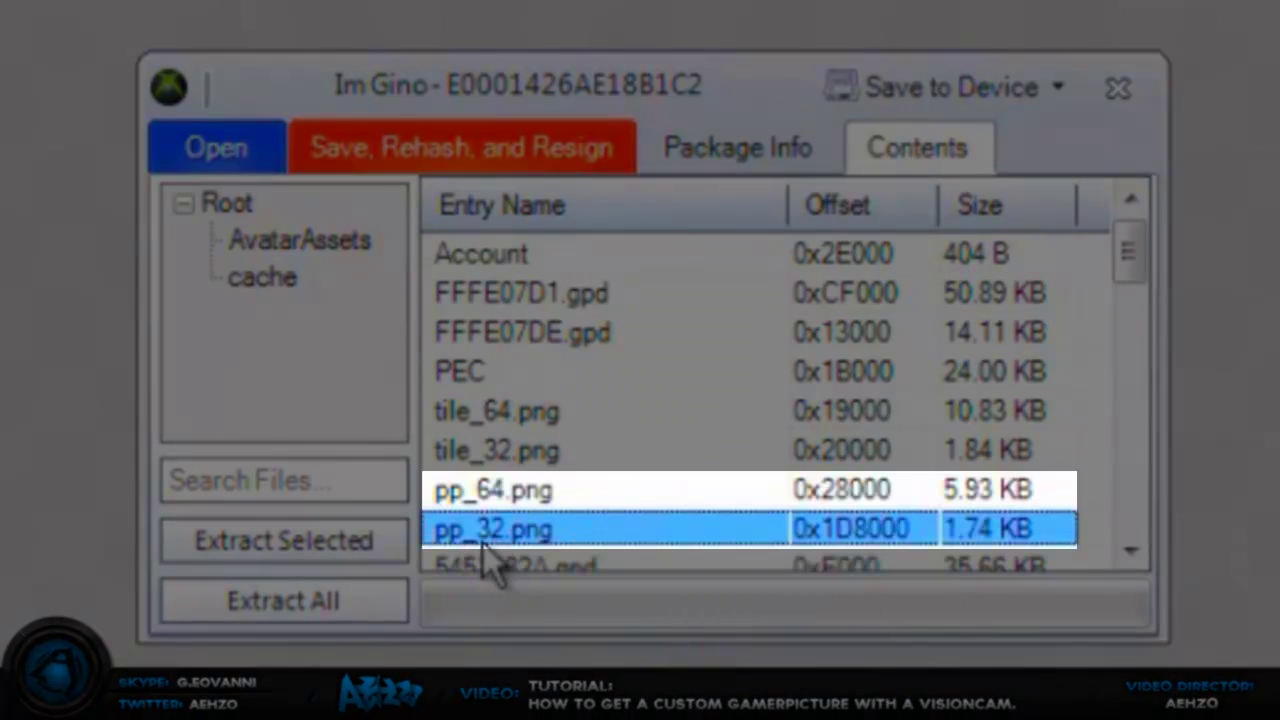
pyautogui.rightClick(500, 540)
pyautogui.click(543, 523)
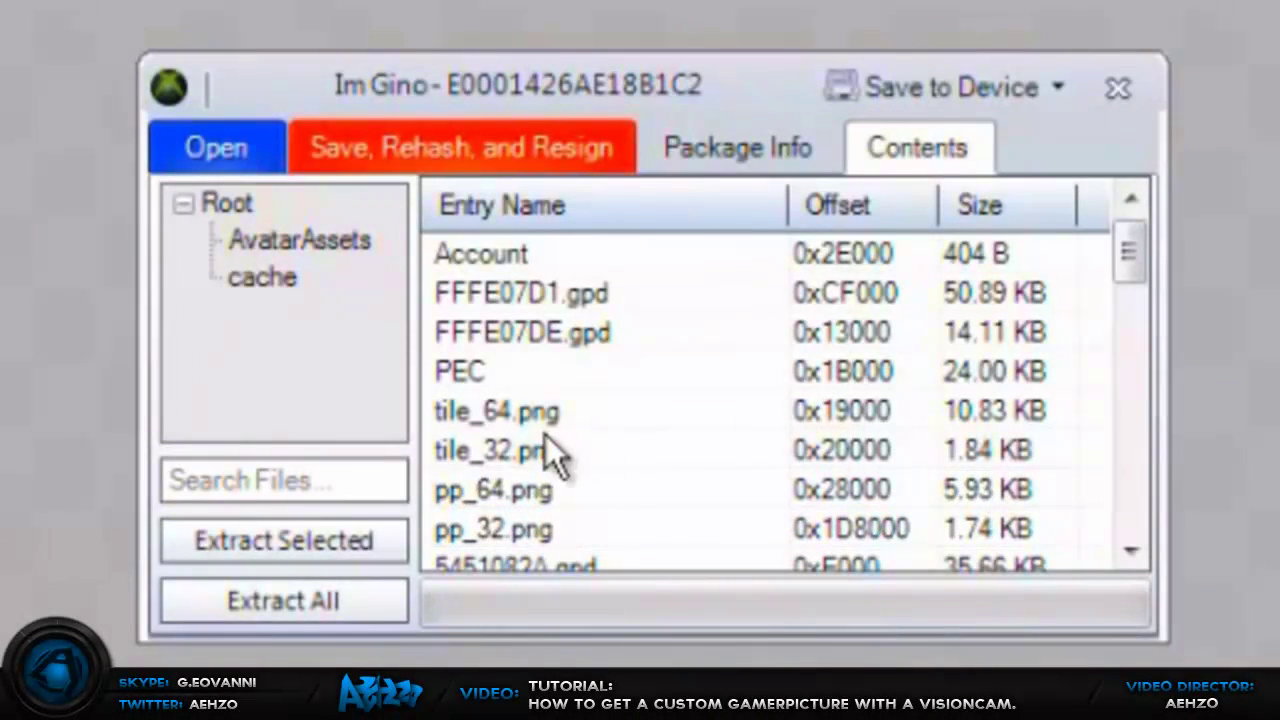
pyautogui.rightClick(510, 532)
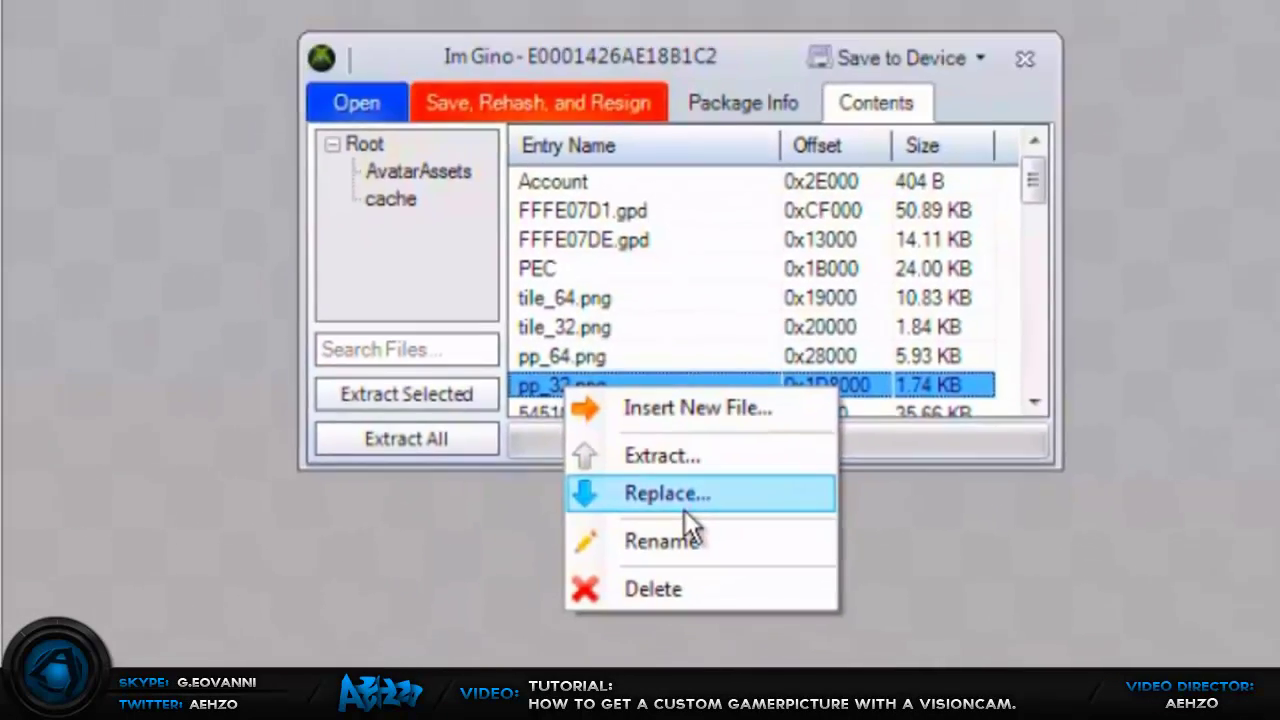
pyautogui.click(655, 488)
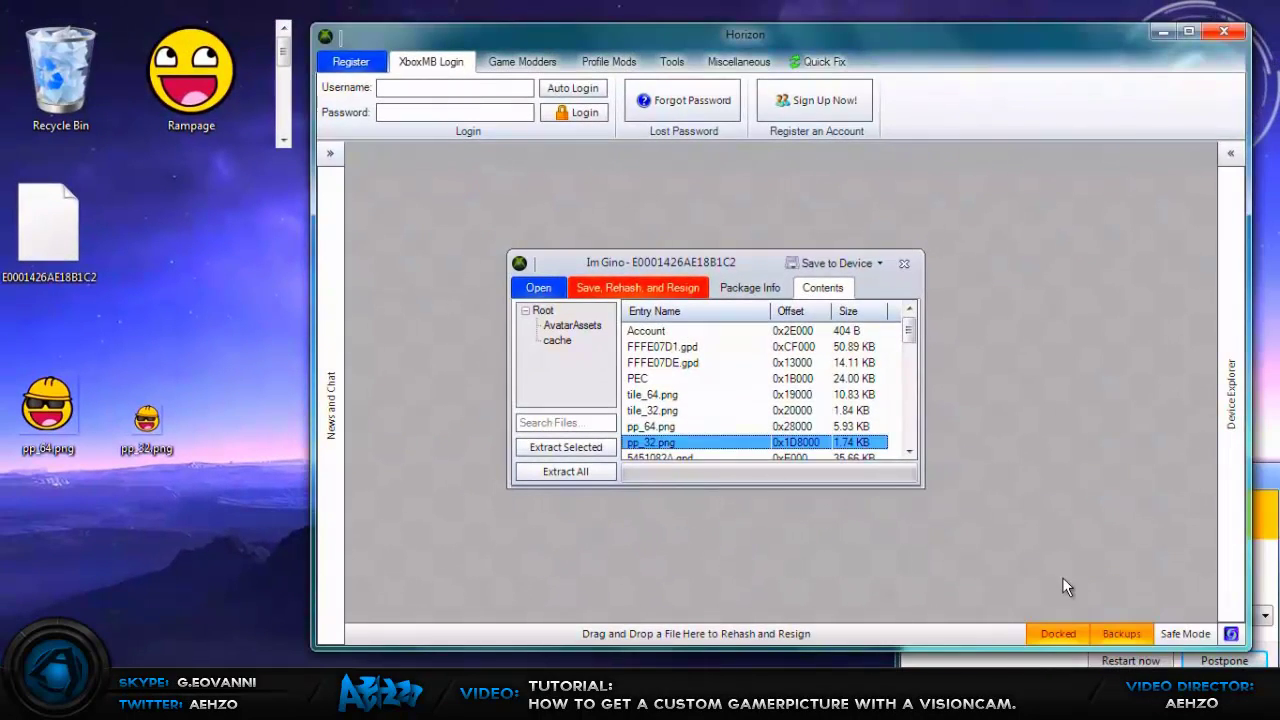
# Set the Windows Update restart reminder to 4 hours and postpone the restart.
pyautogui.click(1085, 651)
pyautogui.click(1240, 616)
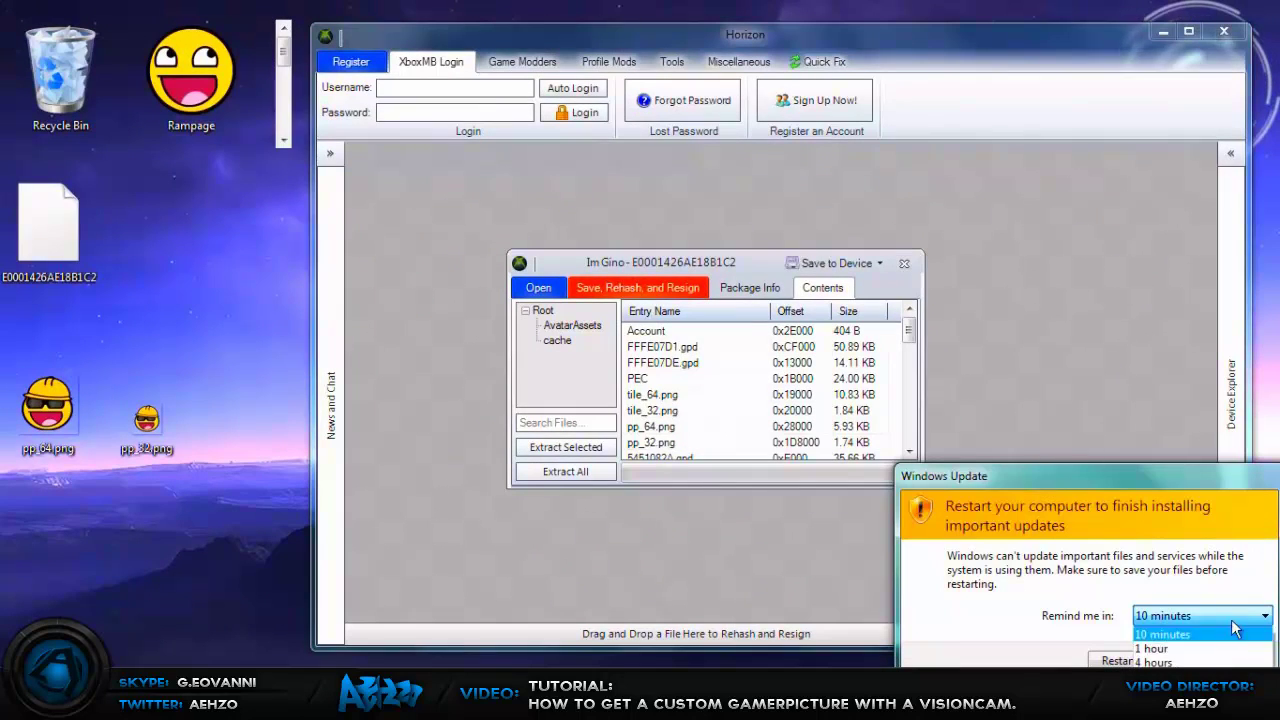
pyautogui.click(1188, 662)
pyautogui.click(1224, 661)
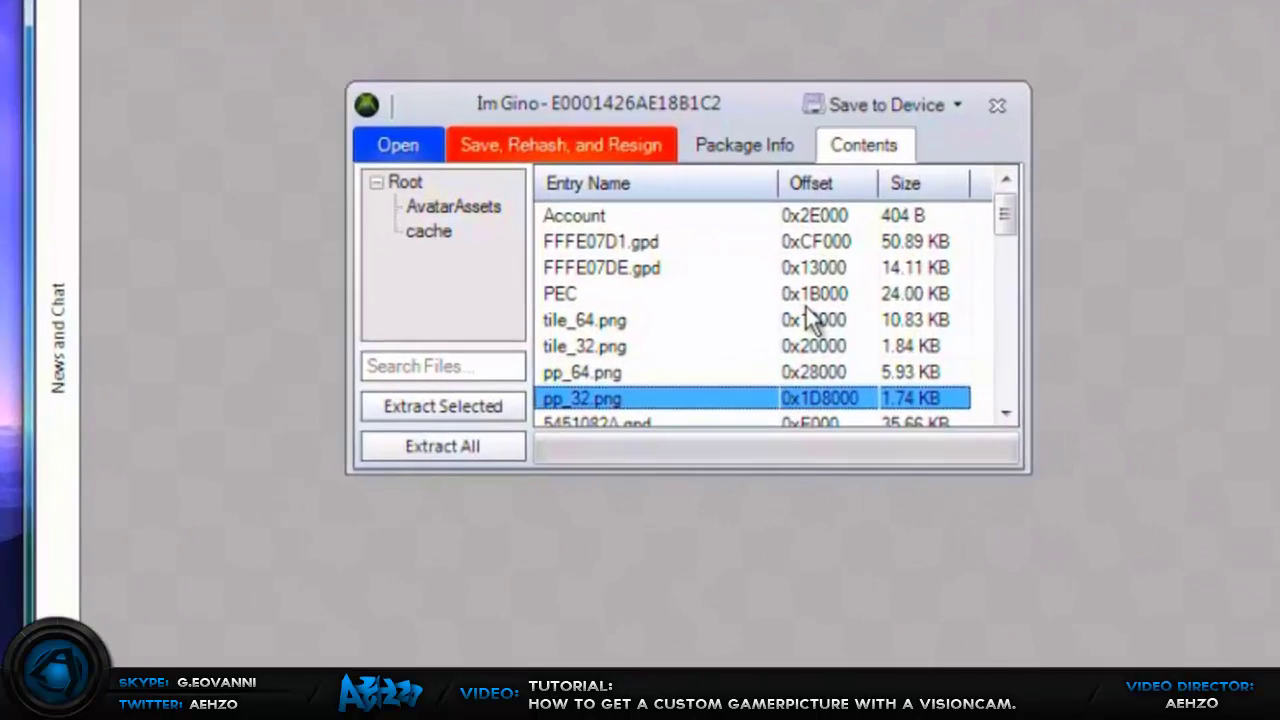
# Replace the package's pp_32.png entry with the pp_32.png image from the Desktop.
pyautogui.rightClick(667, 447)
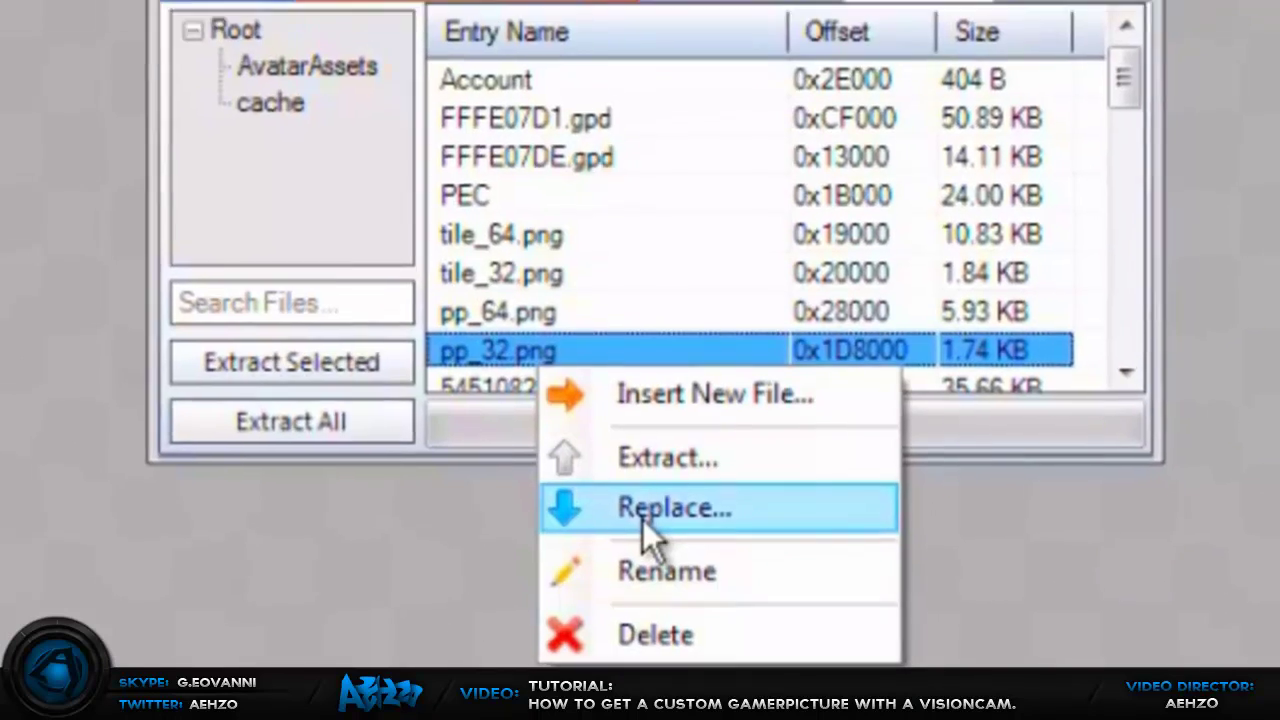
pyautogui.click(645, 510)
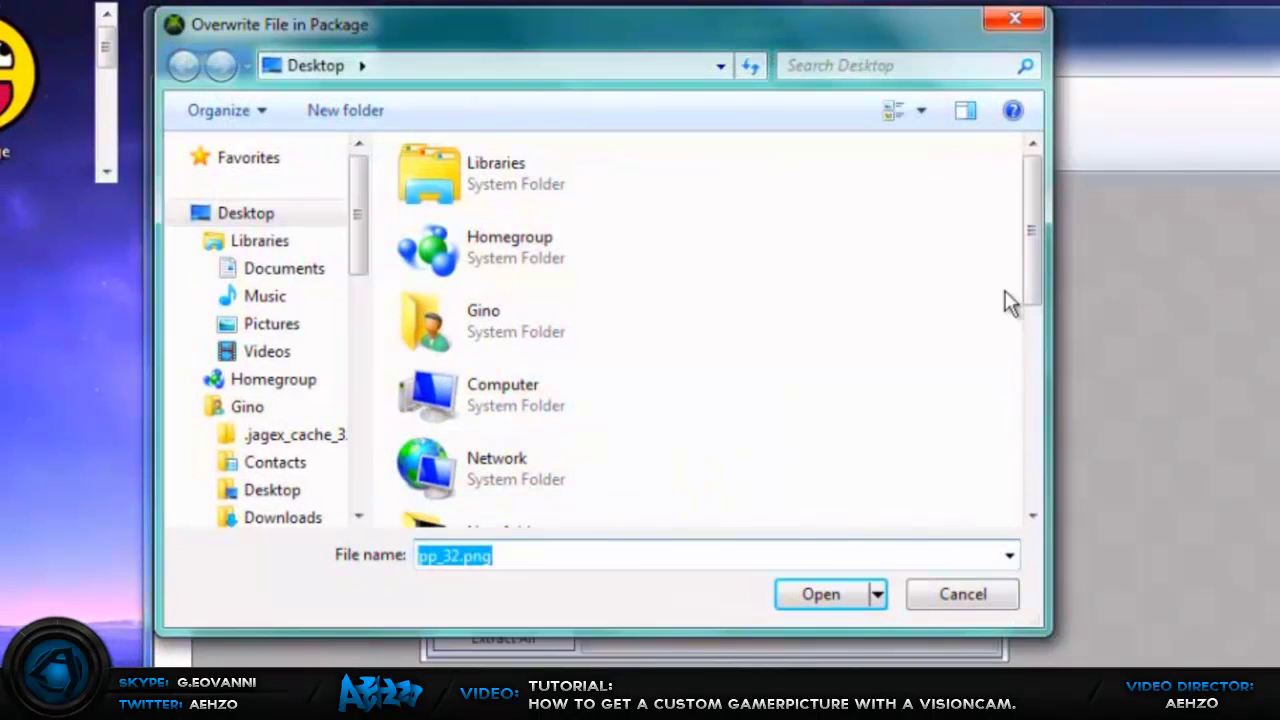
pyautogui.scroll(-2, 1022, 393)
pyautogui.scroll(-5, 1022, 393)
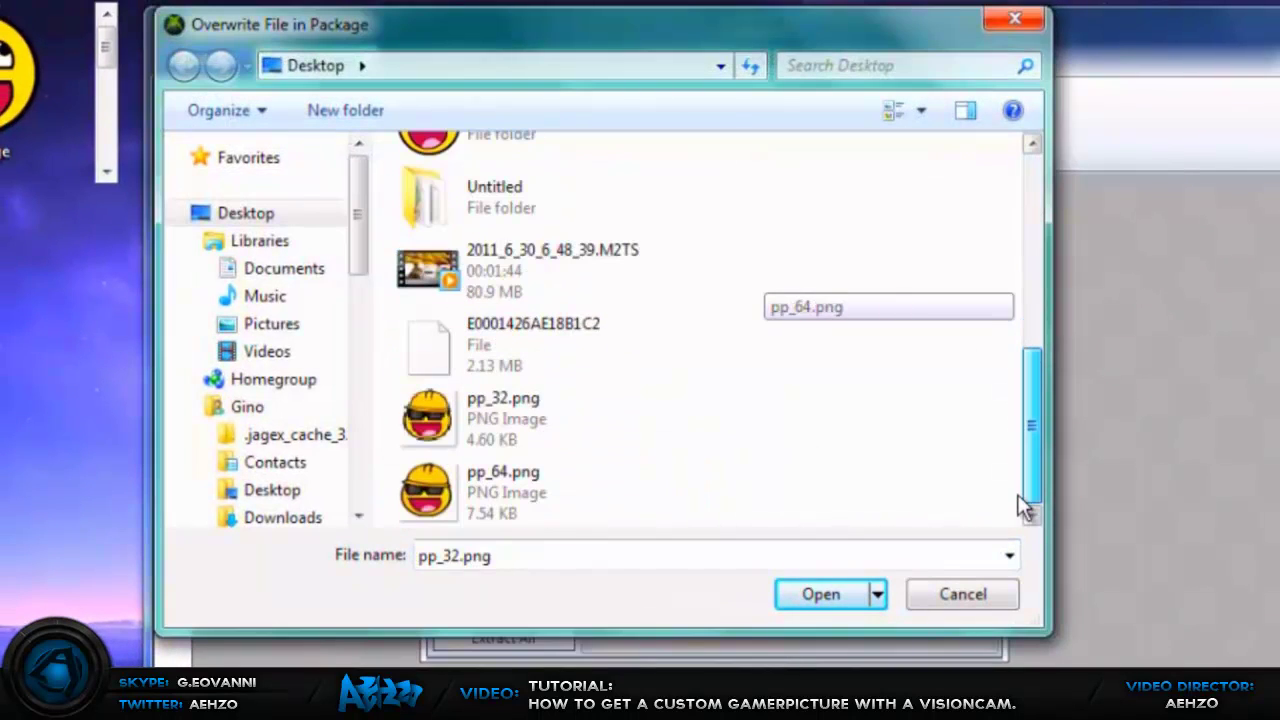
pyautogui.click(457, 423)
pyautogui.click(822, 592)
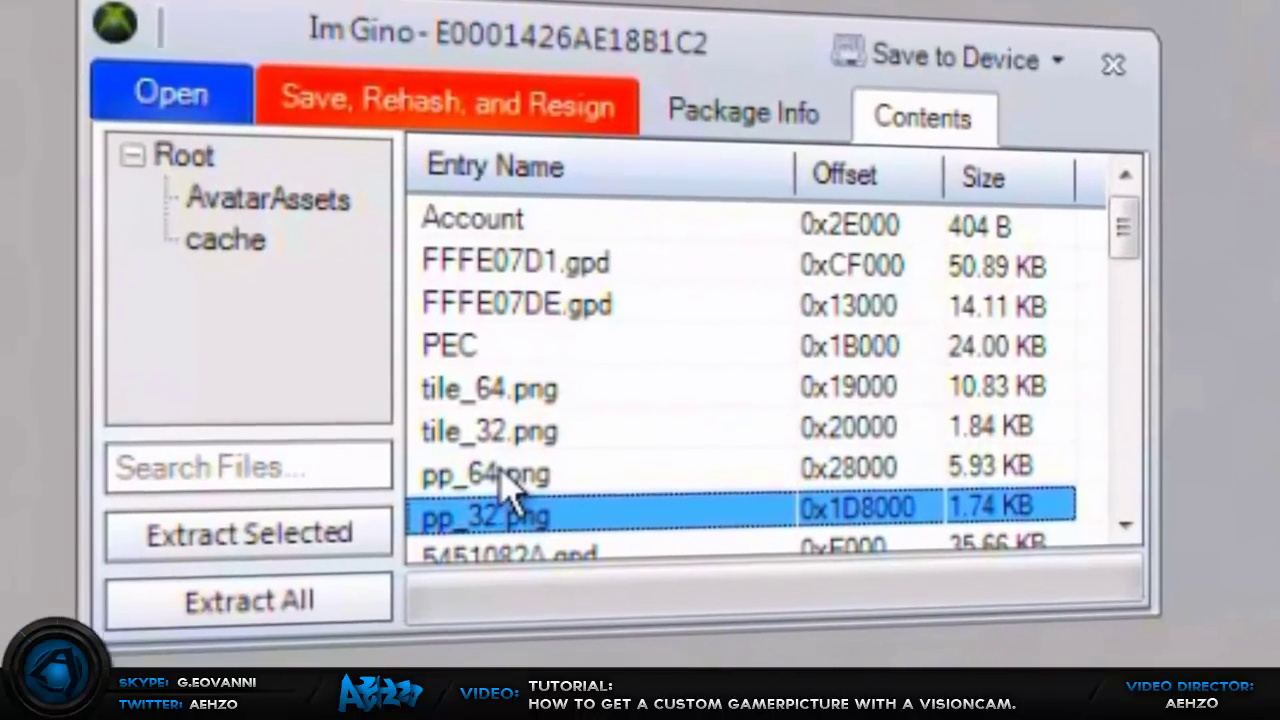
# Replace the package's pp_64.png entry with the pp_64.png image from the Desktop.
pyautogui.rightClick(513, 485)
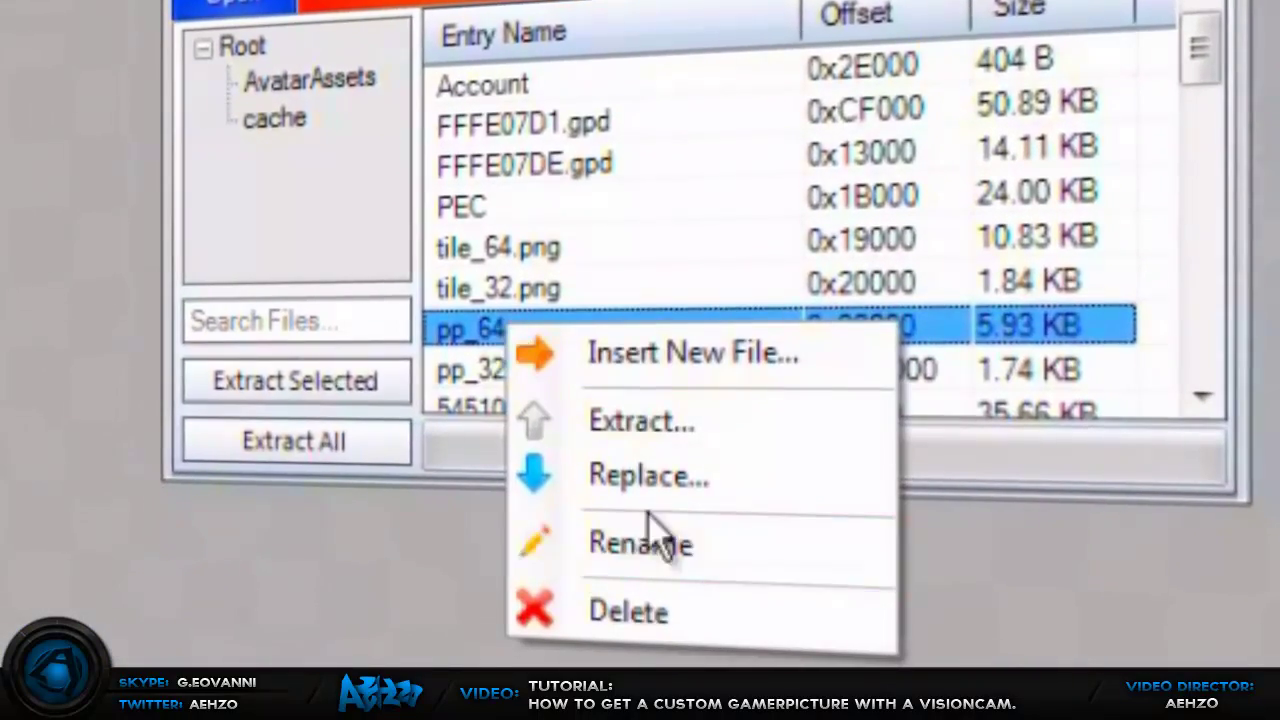
pyautogui.click(648, 478)
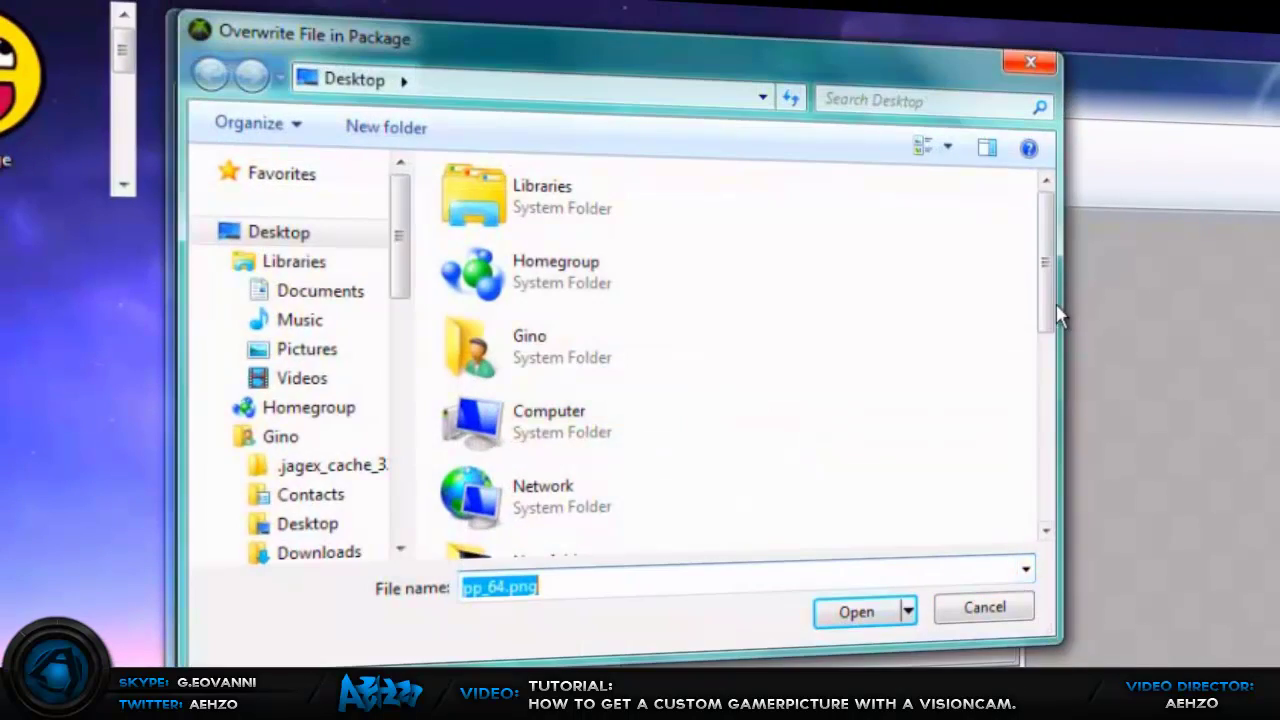
pyautogui.moveTo(1058, 316); pyautogui.dragTo(940, 511)
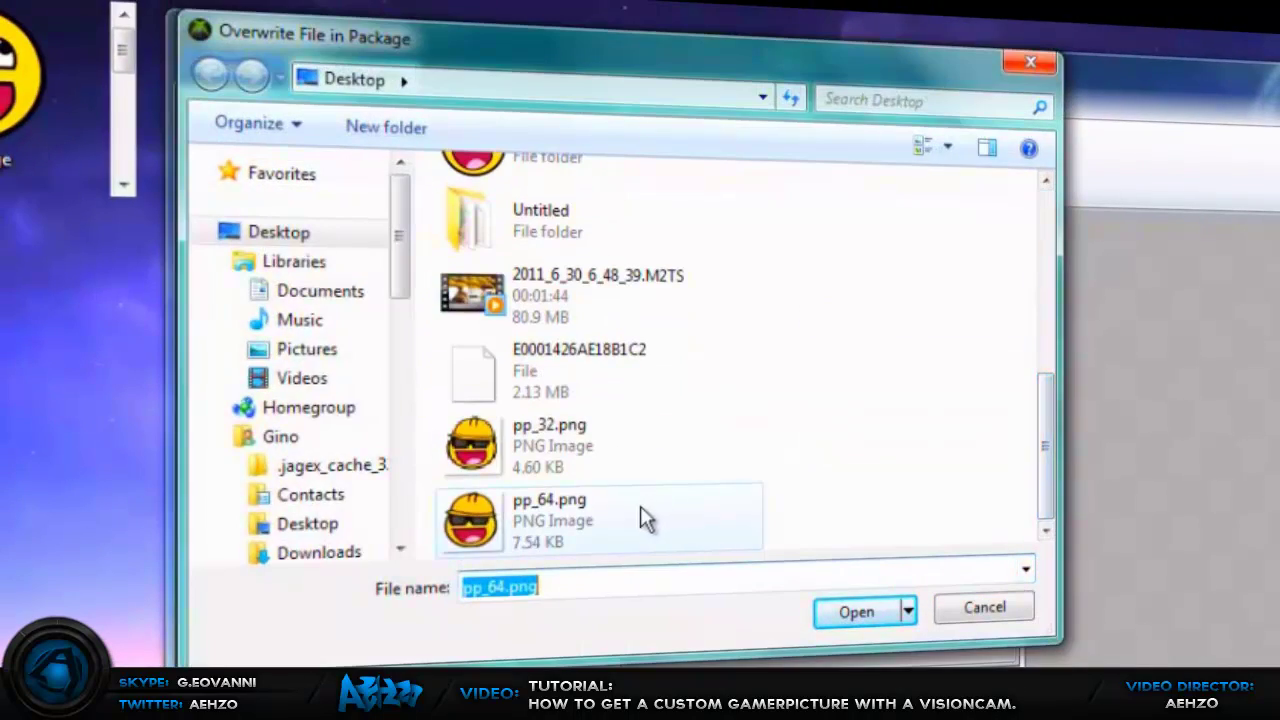
pyautogui.click(640, 506)
pyautogui.click(870, 608)
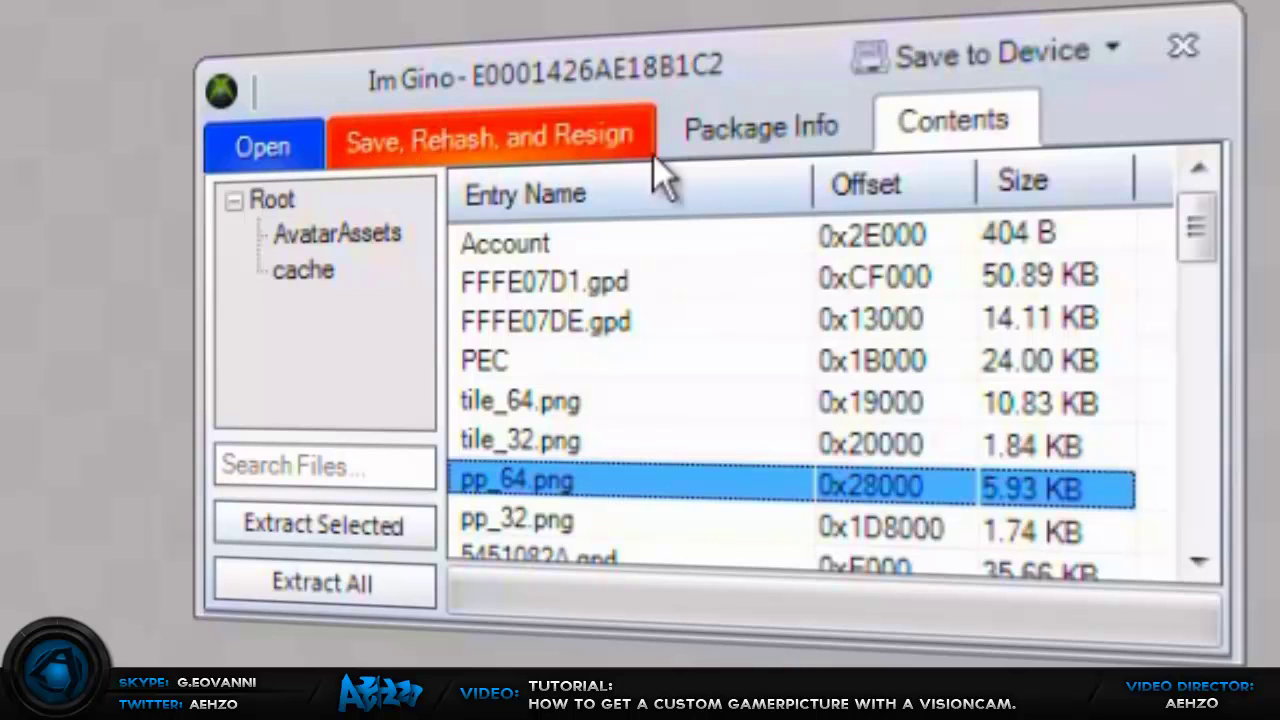
# Save, rehash and resign the modified profile package, and close its window.
pyautogui.click(408, 138)
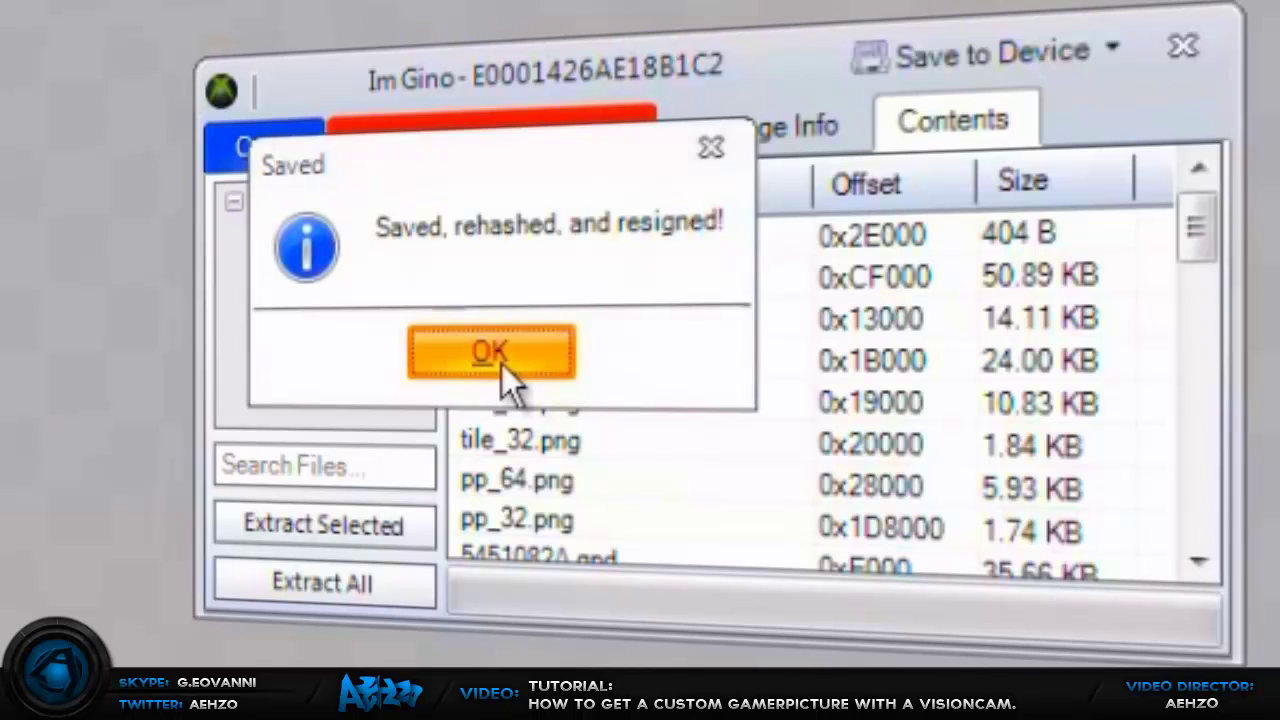
pyautogui.click(502, 364)
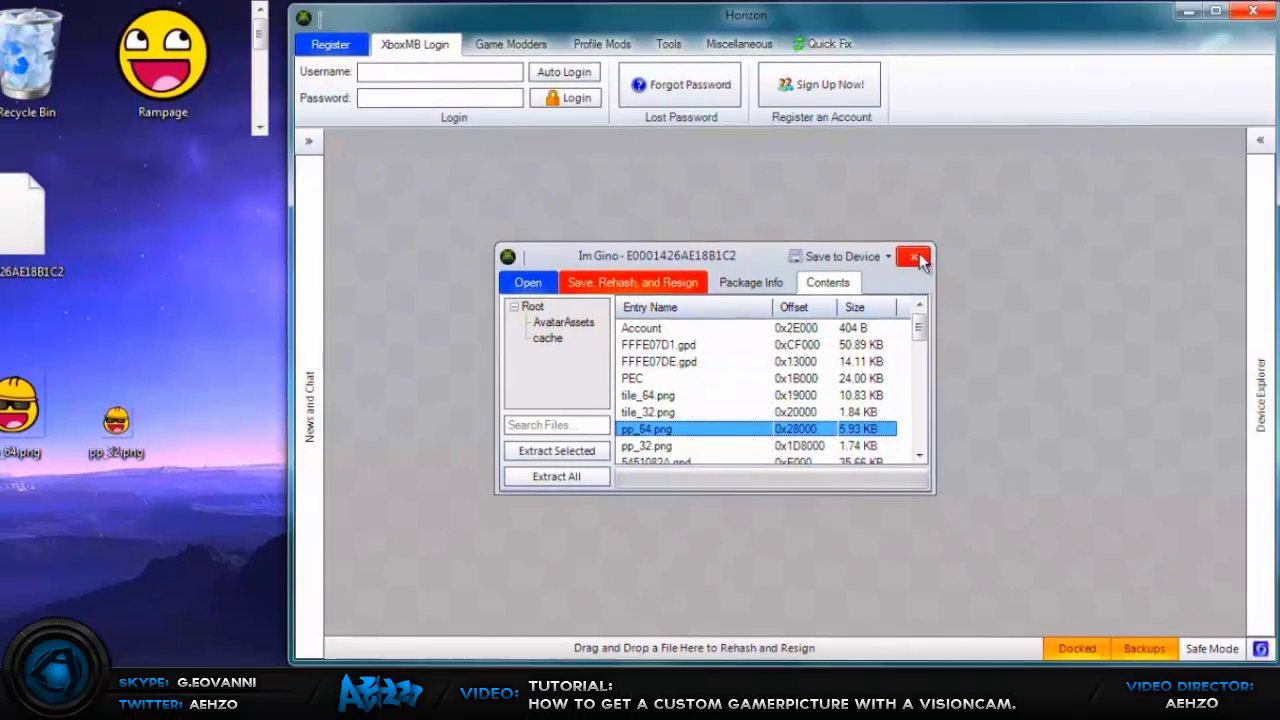
pyautogui.click(1182, 46)
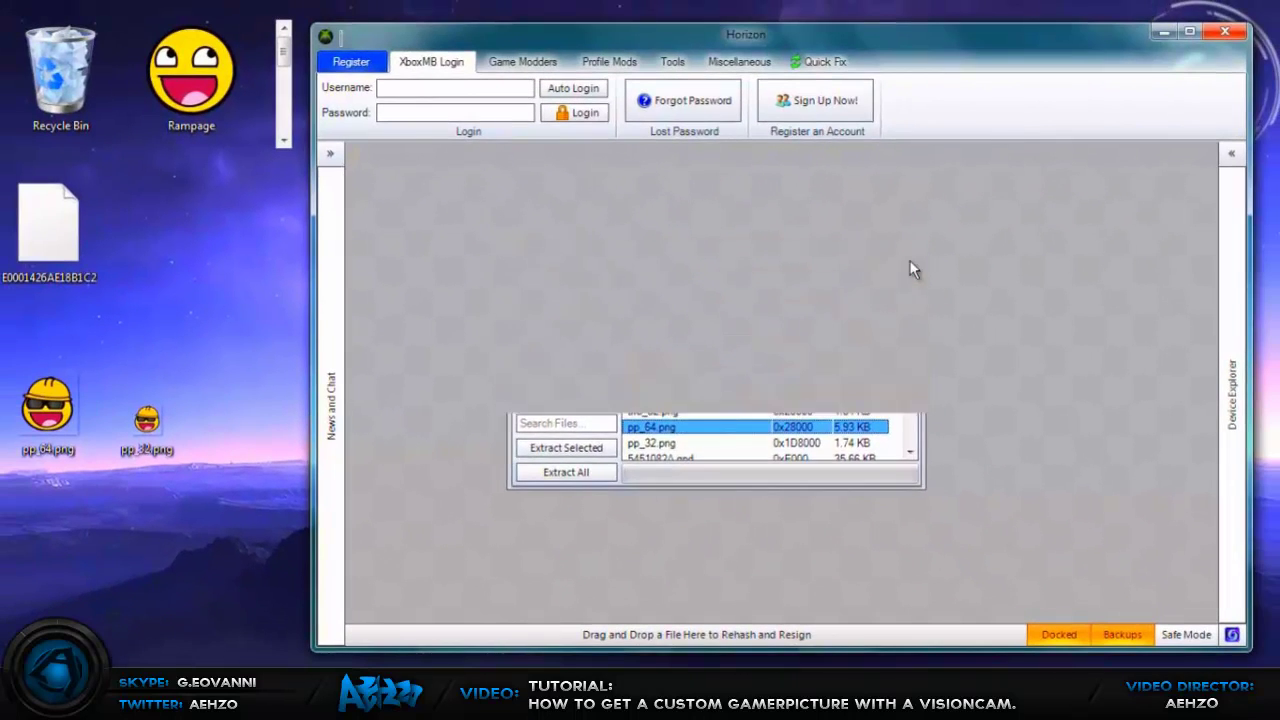
# Delete the original gamer profile from the USB device's Gamer Profiles folder and confirm the deletion.
pyautogui.click(1229, 158)
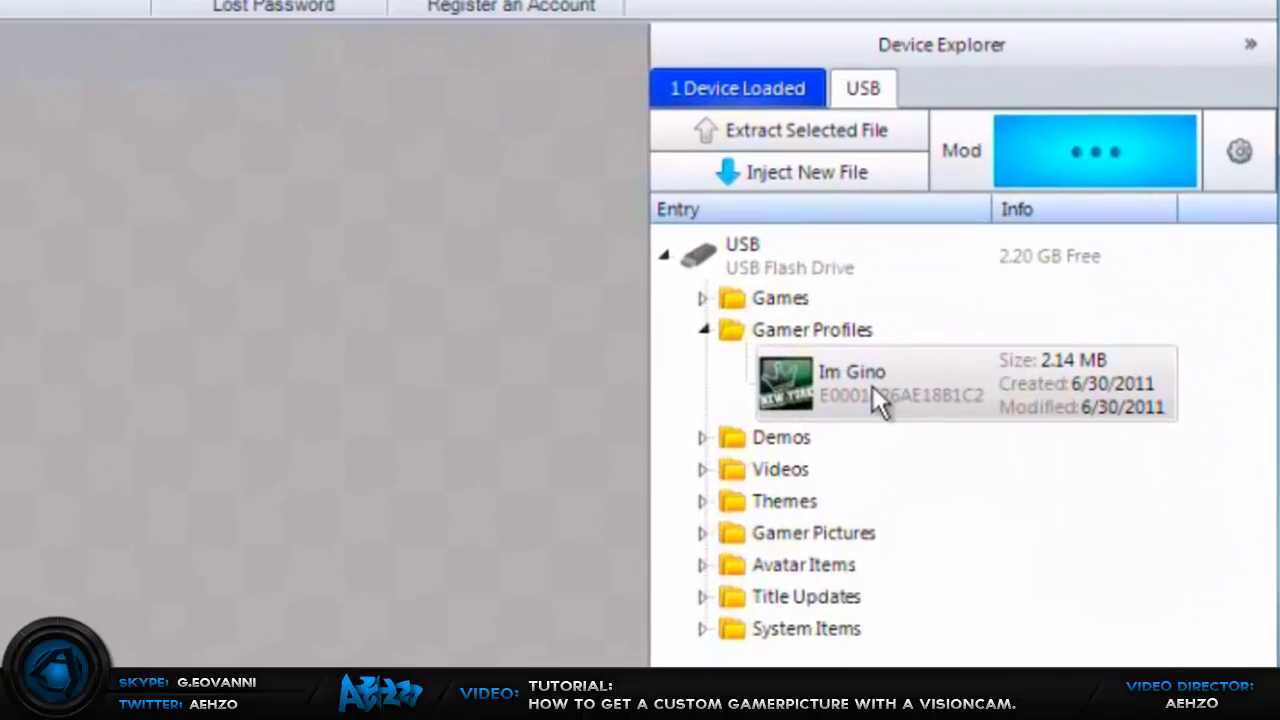
pyautogui.rightClick(870, 388)
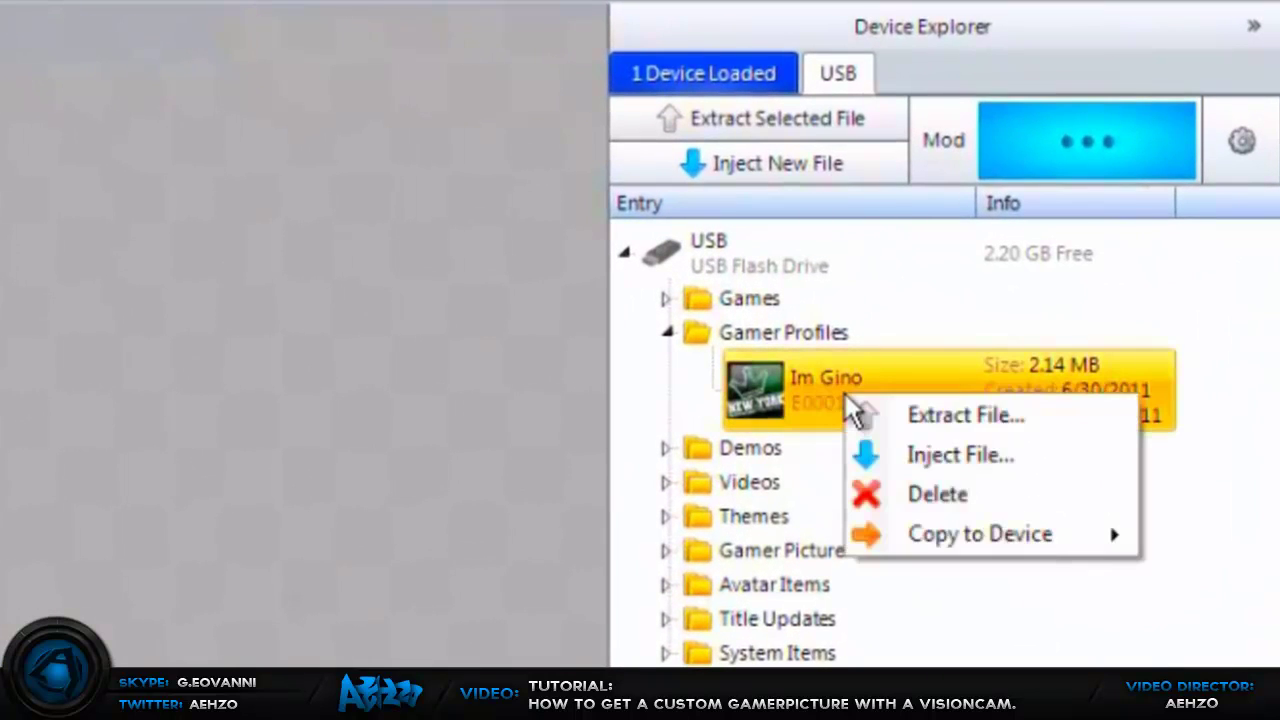
pyautogui.click(935, 493)
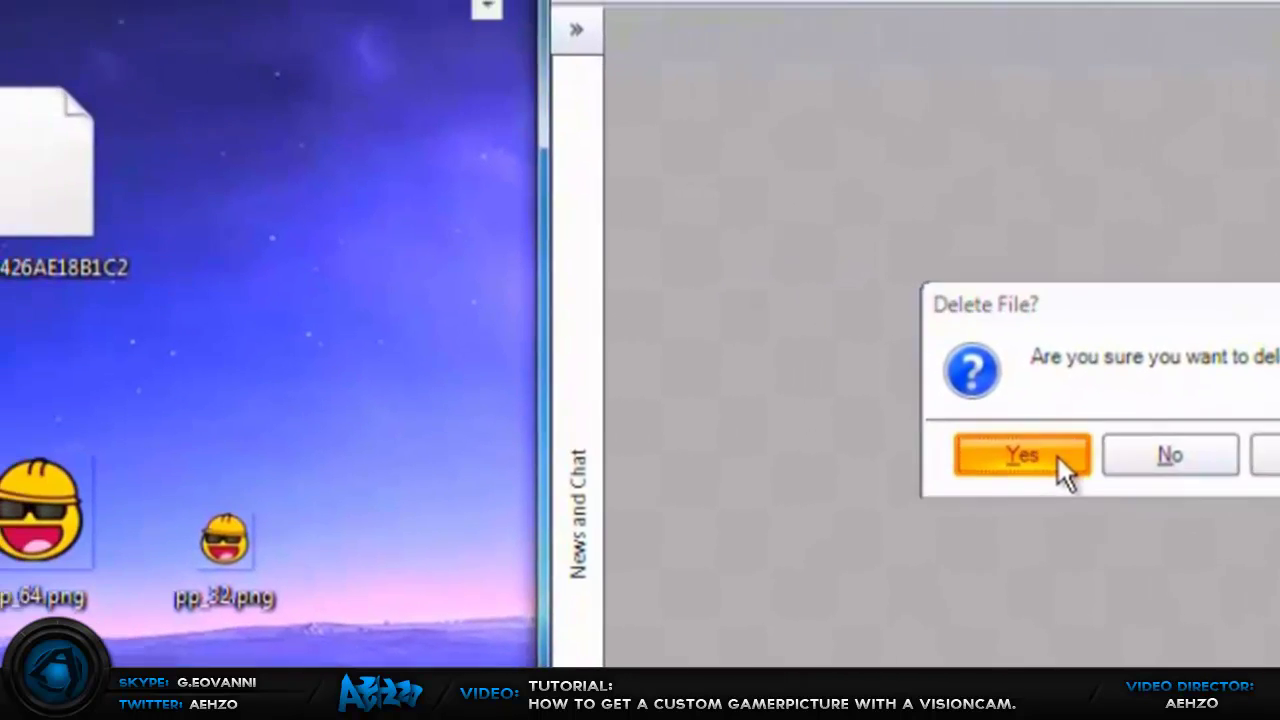
pyautogui.click(665, 418)
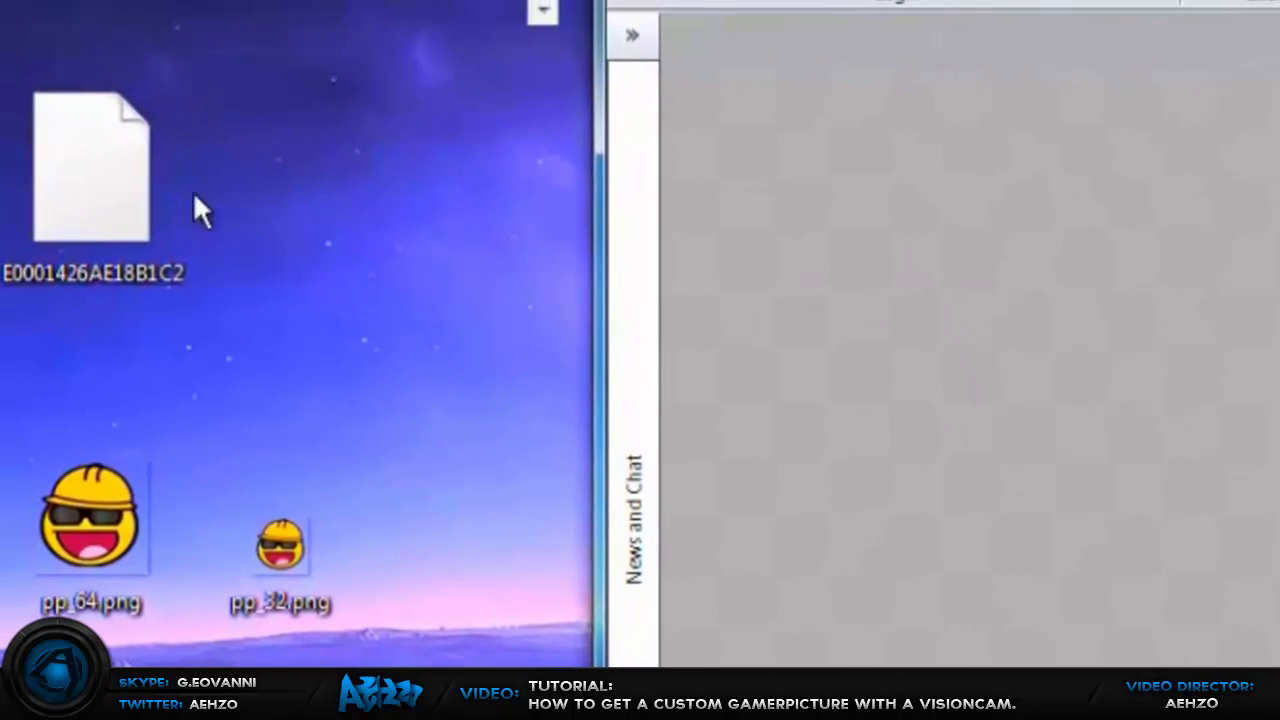
# Transfer the modified profile file from the Desktop to the USB device and minimize the Horizon window.
pyautogui.moveTo(86, 166); pyautogui.dragTo(1240, 352)
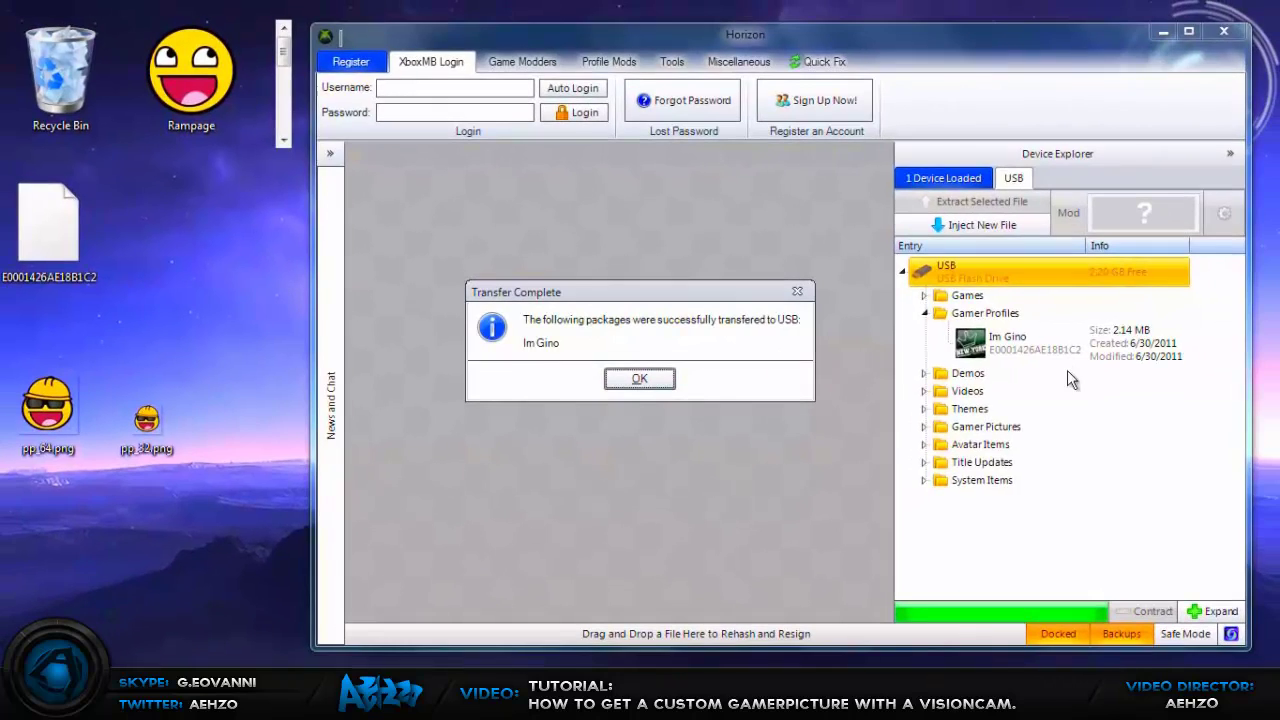
pyautogui.click(652, 380)
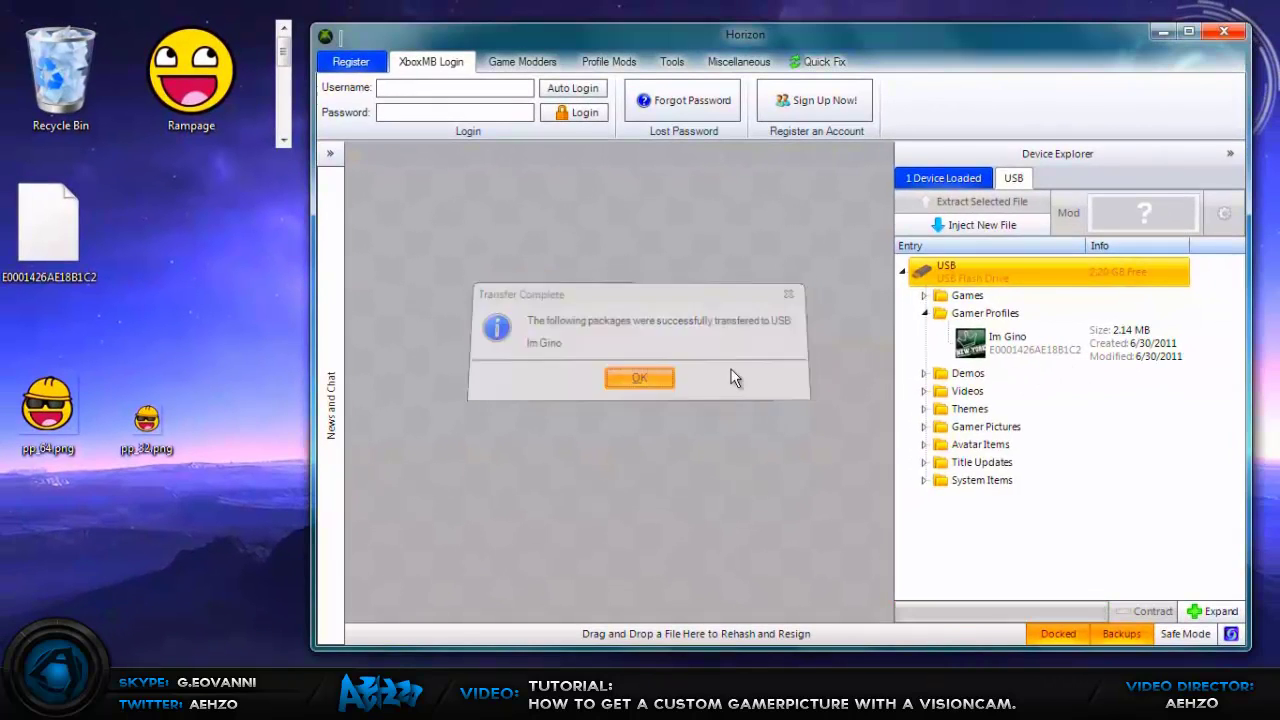
pyautogui.click(1161, 34)
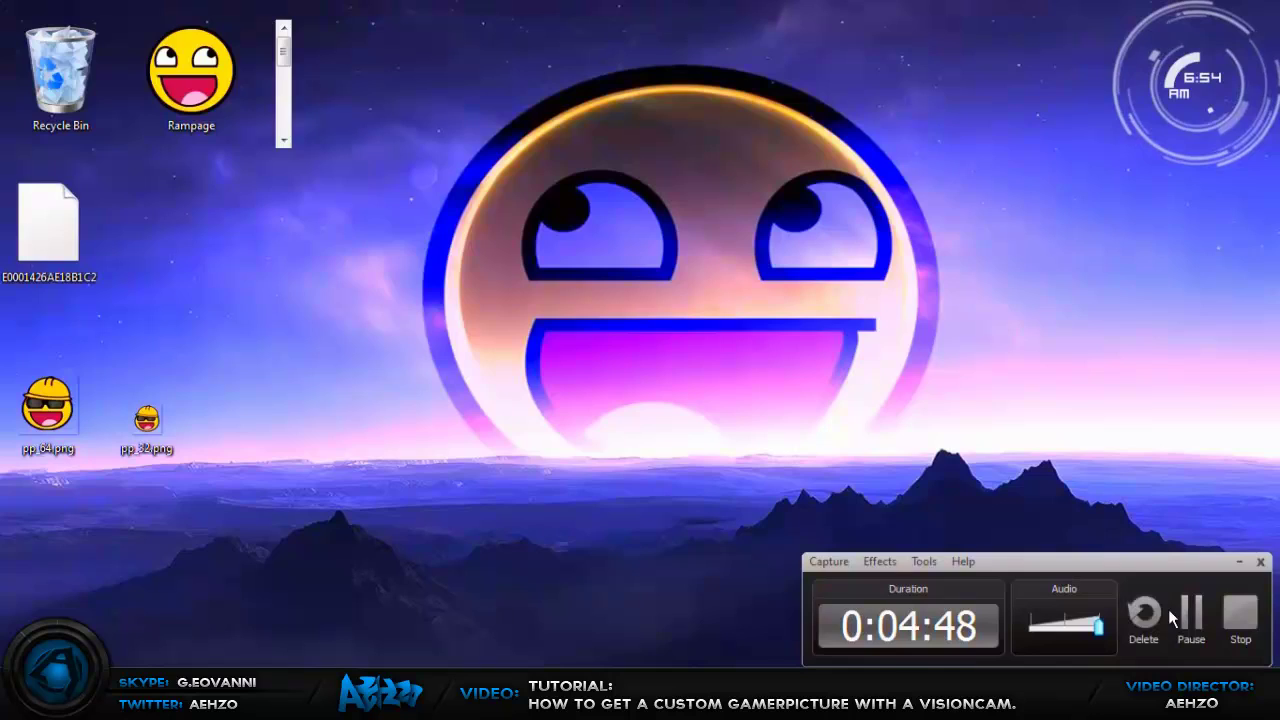
pyautogui.click(1200, 612)
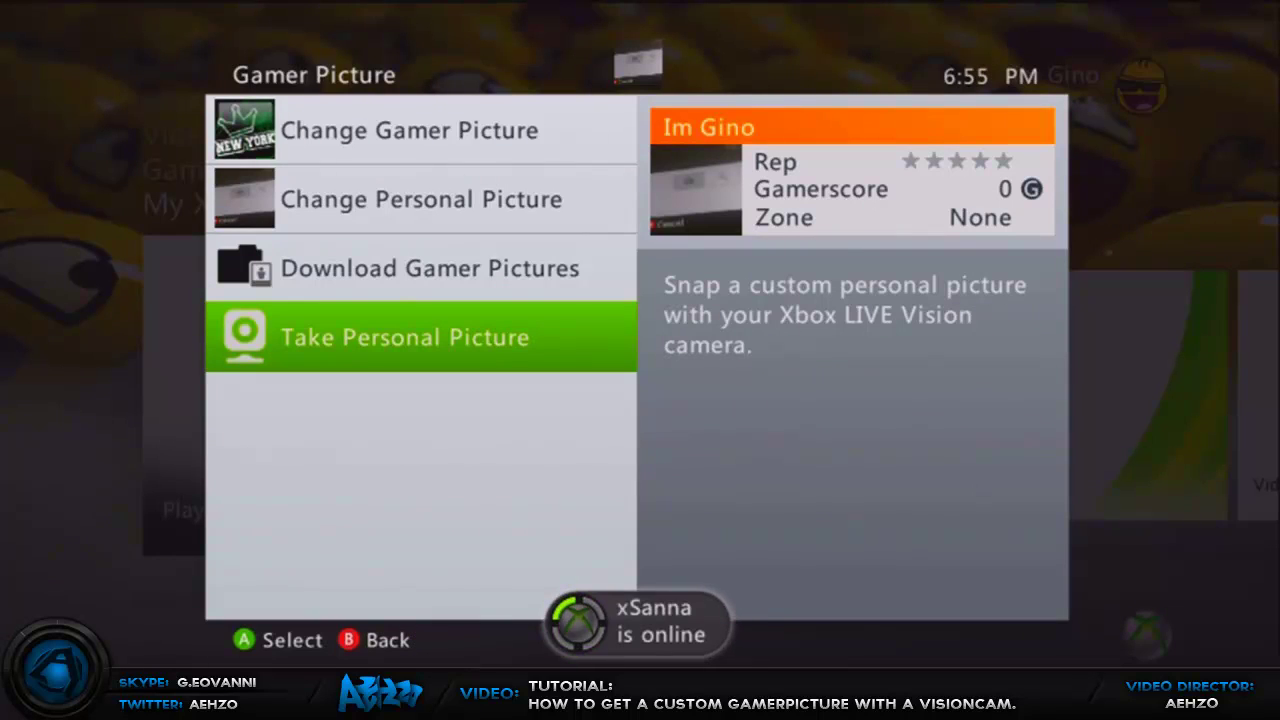
# On the Xbox 360, change the personal picture to the custom yellow smiley with hard hat and sunglasses.
pyautogui.press('Up')
pyautogui.press('Up')
pyautogui.press('Return')
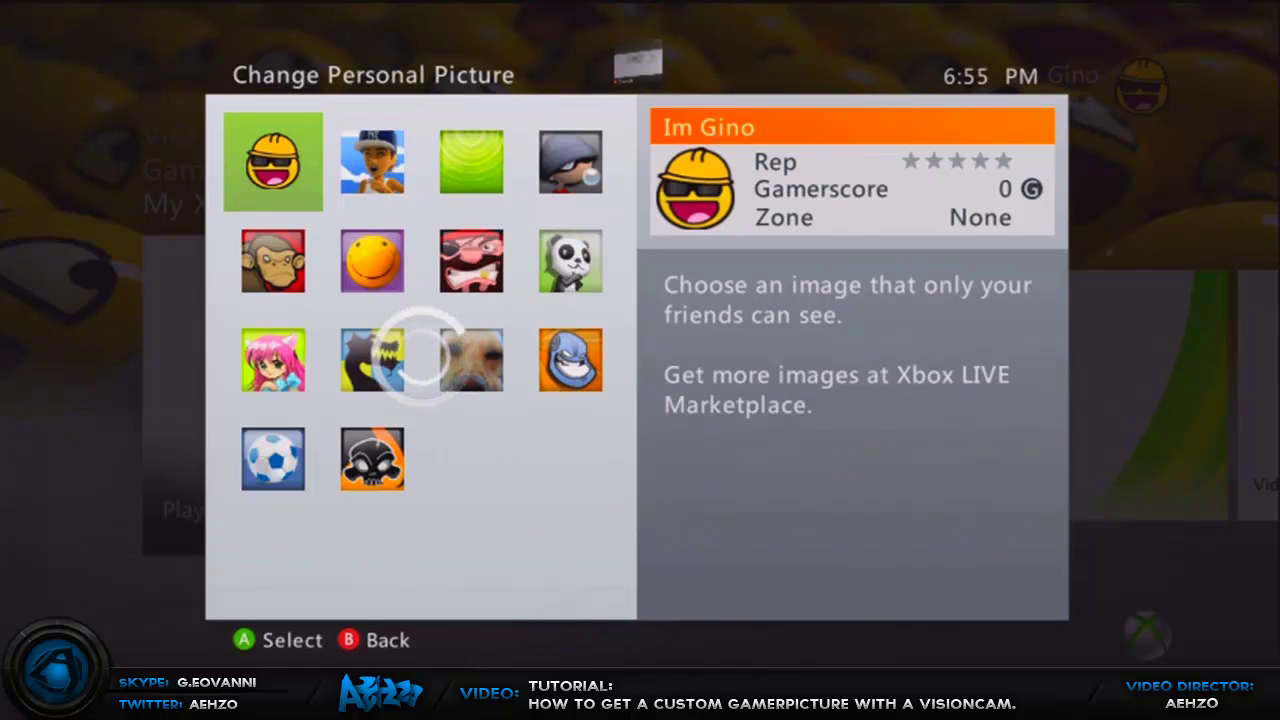
pyautogui.press('Escape')
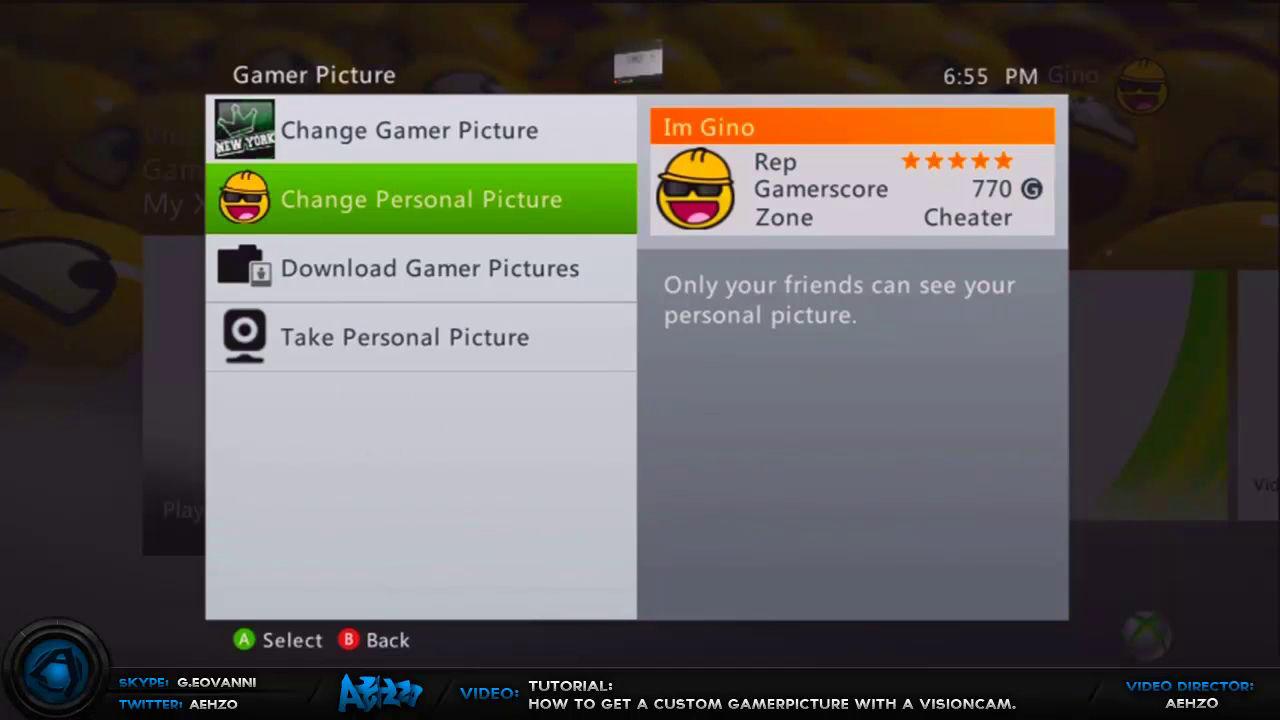
# Leave the Gamer Picture settings and return to the My Xbox dashboard.
pyautogui.press('Down')
pyautogui.press('Down')
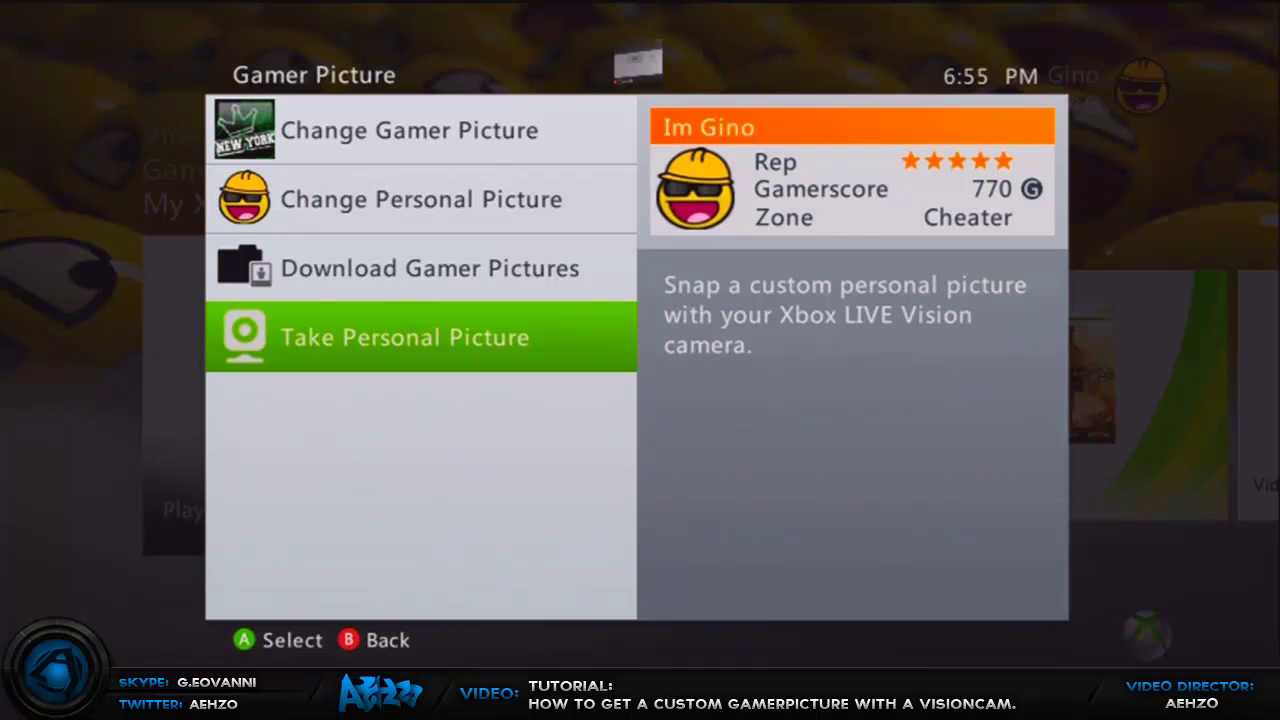
pyautogui.press('Escape')
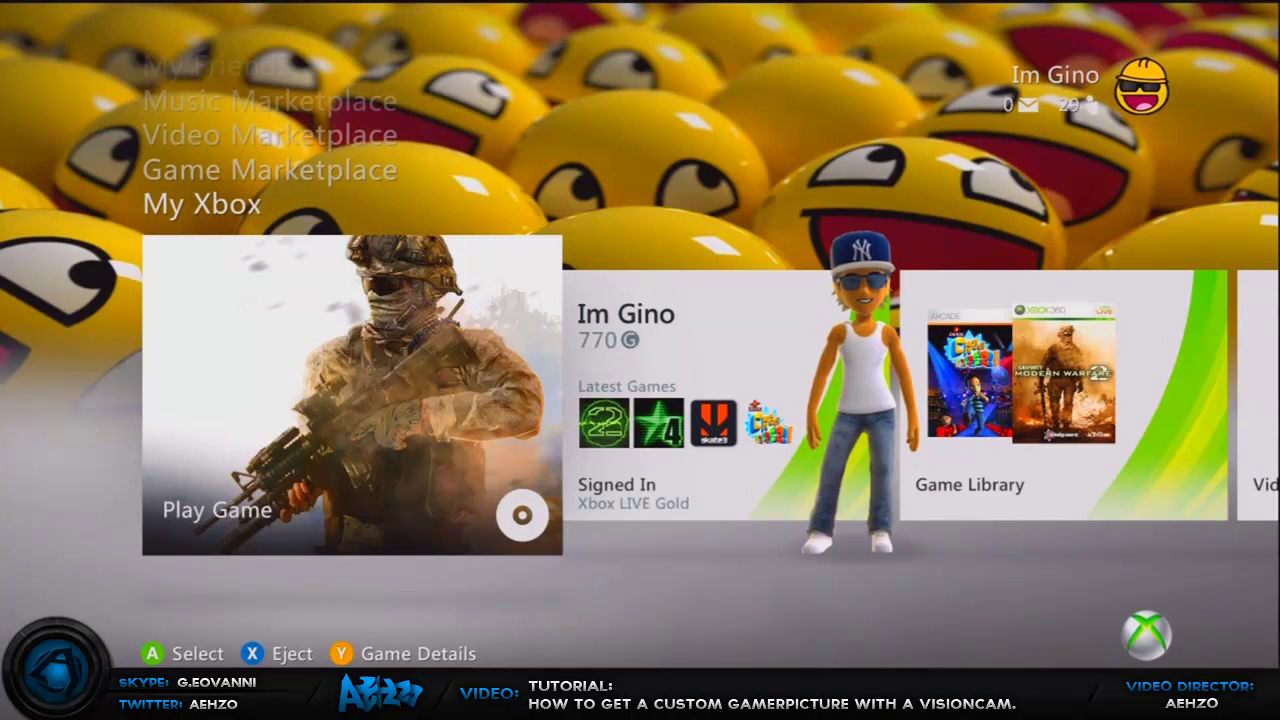
pyautogui.press('Right')
pyautogui.press('Left')
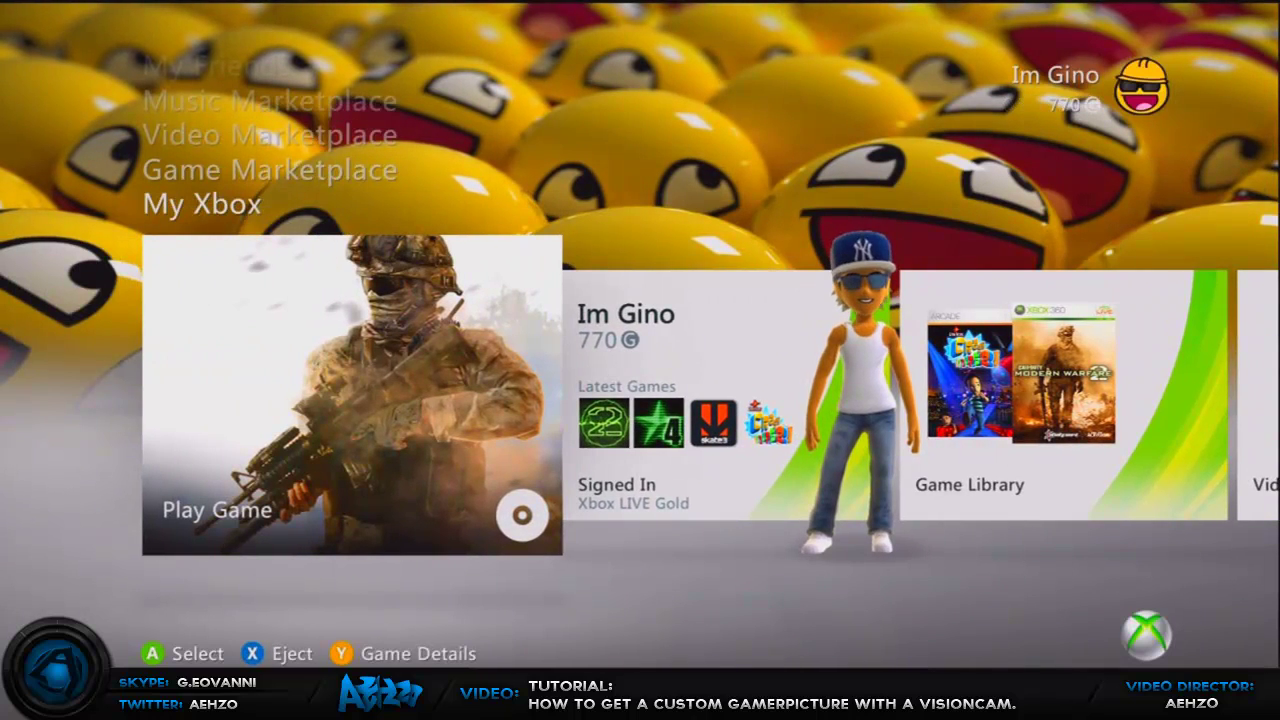
# Open the profile options from the Xbox Guide's settings and highlight Edit Profile.
pyautogui.press('super')
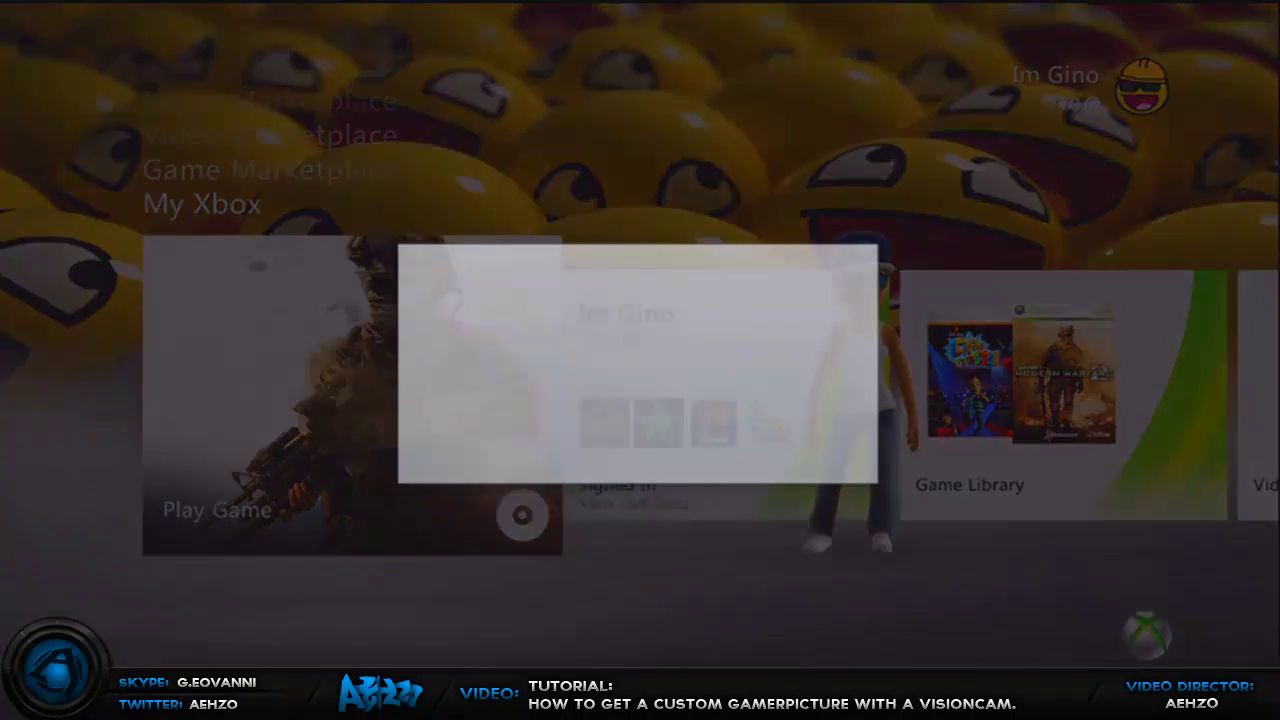
pyautogui.press('Right')
pyautogui.press('Right')
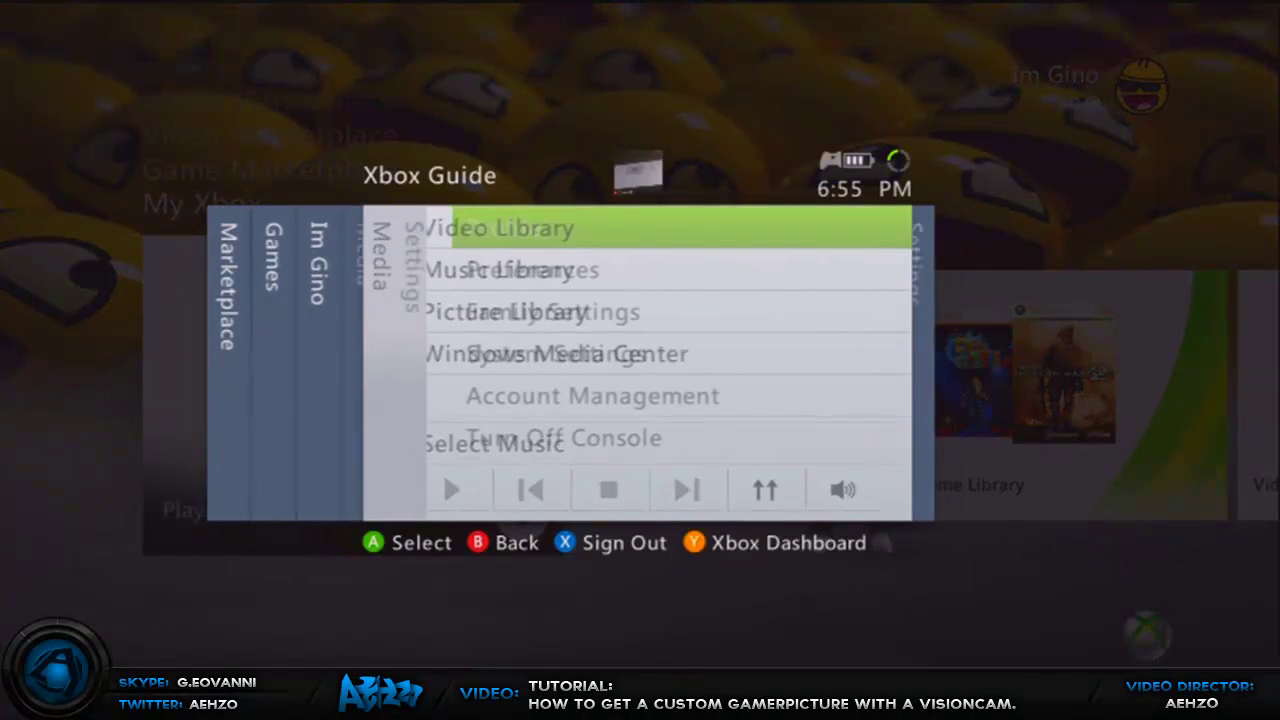
pyautogui.press('Return')
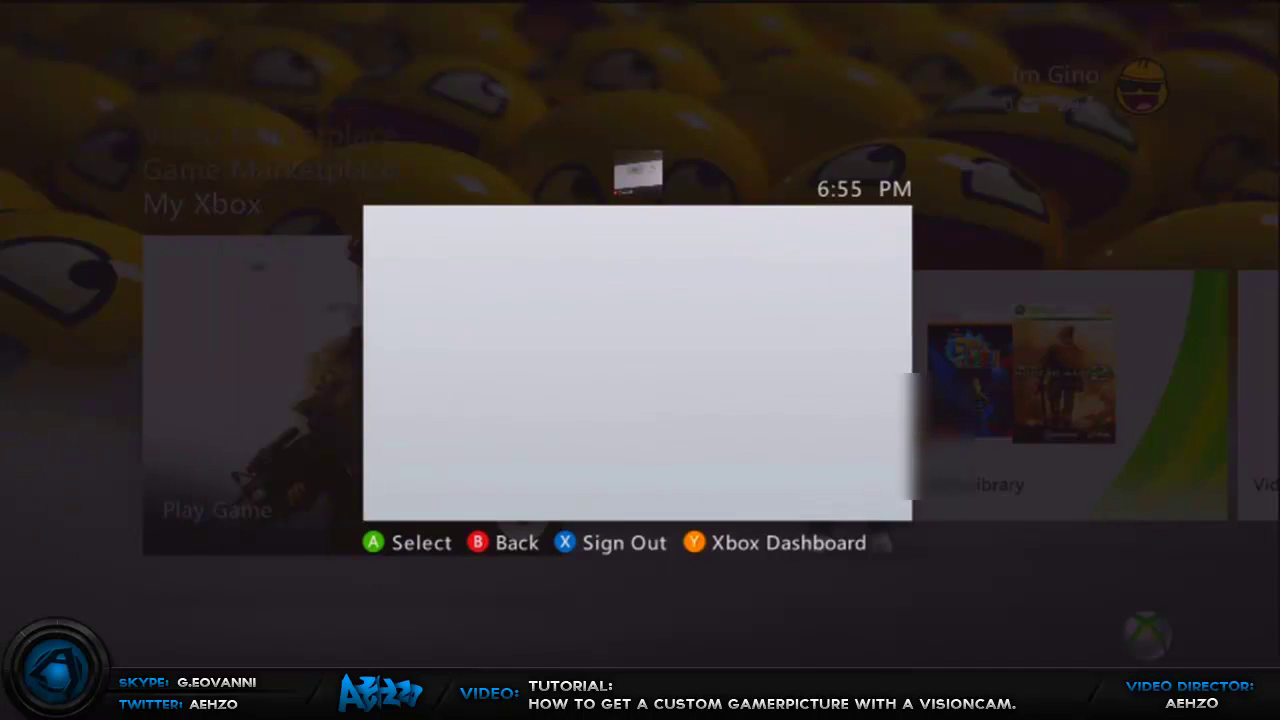
pyautogui.press('Down')
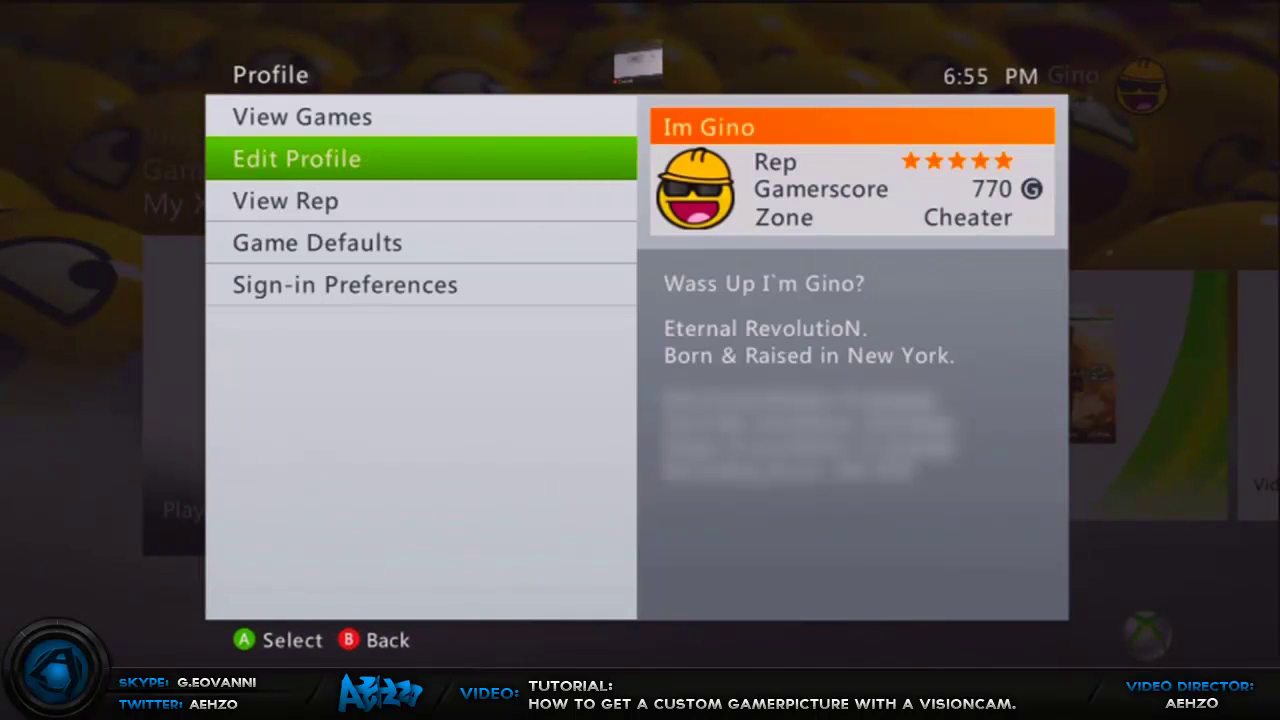